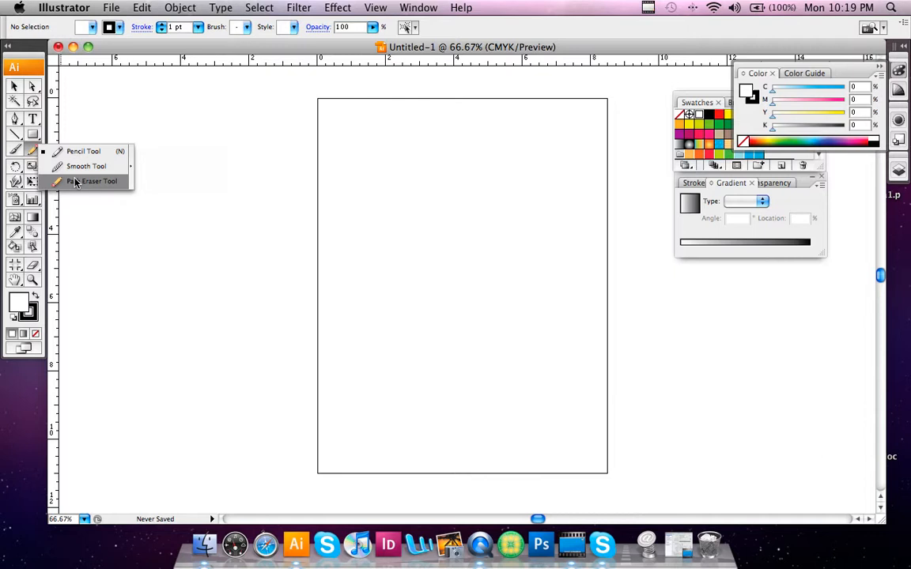
# Draw a closed freeform blob with the Pencil tool in the artboard's upper half, about 4.5 in wide and 4.2 in high
pyautogui.click(75, 181)
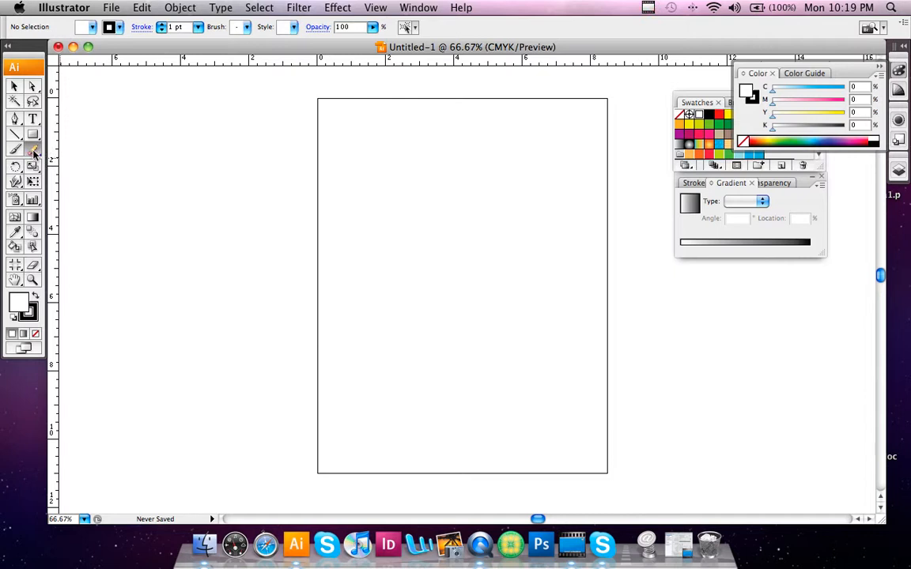
pyautogui.moveTo(34, 154); pyautogui.dragTo(55, 153)
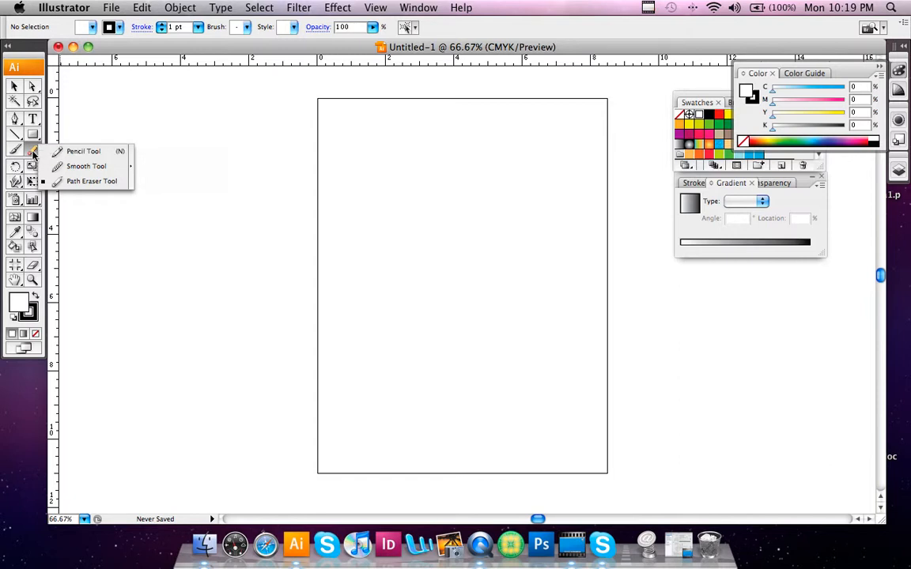
pyautogui.click(33, 154)
pyautogui.moveTo(33, 153); pyautogui.dragTo(68, 155)
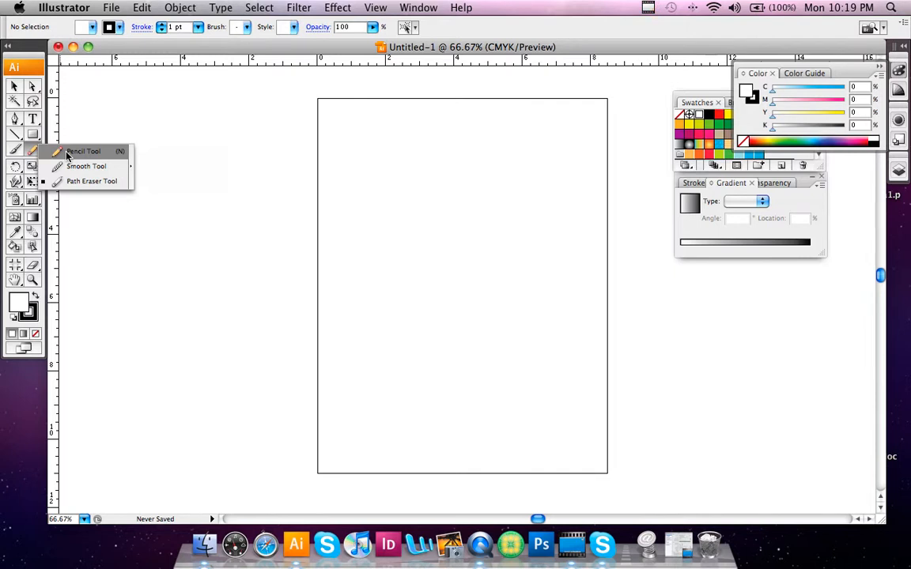
pyautogui.moveTo(77, 156); pyautogui.dragTo(77, 155)
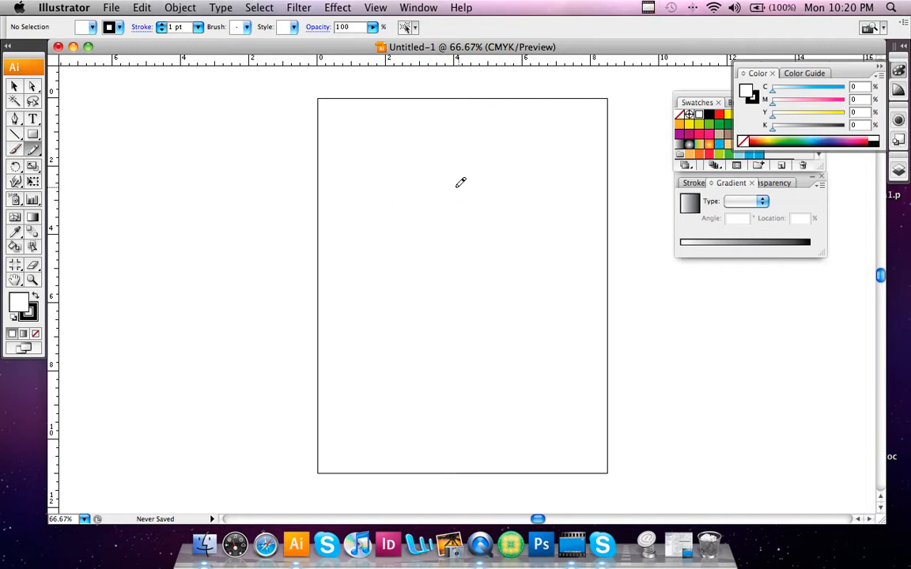
pyautogui.moveTo(428, 181)
pyautogui.mouseDown()
pyautogui.moveTo(401, 185)
pyautogui.moveTo(395, 208)
pyautogui.moveTo(414, 232)
pyautogui.moveTo(392, 303)
pyautogui.moveTo(425, 321)
pyautogui.moveTo(446, 308)
pyautogui.moveTo(448, 289)
pyautogui.moveTo(534, 308)
pyautogui.moveTo(540, 274)
pyautogui.moveTo(489, 236)
pyautogui.moveTo(487, 204)
pyautogui.moveTo(428, 181)
pyautogui.mouseUp()
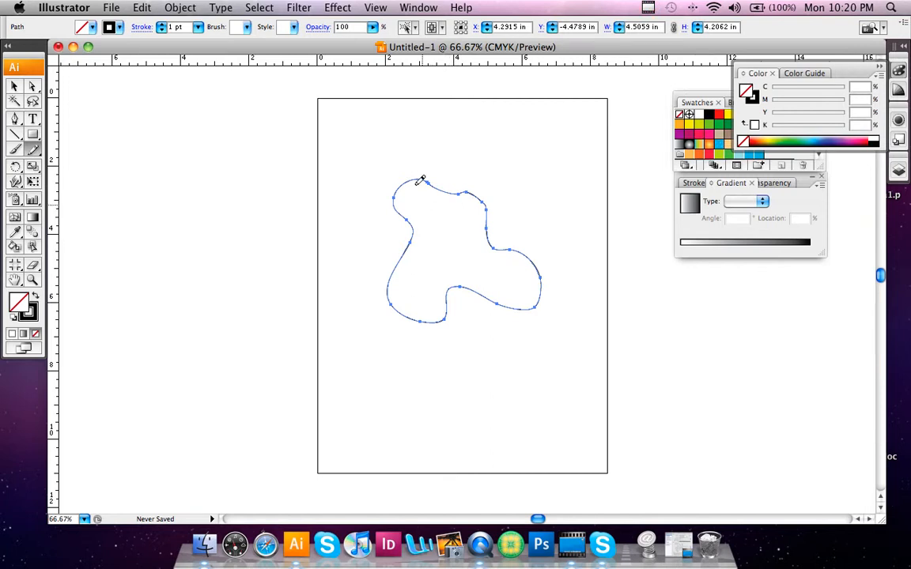
# Set the blob's stroke weight to 9 pt
pyautogui.click(162, 26)
pyautogui.click(161, 26)
pyautogui.click(162, 27)
pyautogui.click(163, 28)
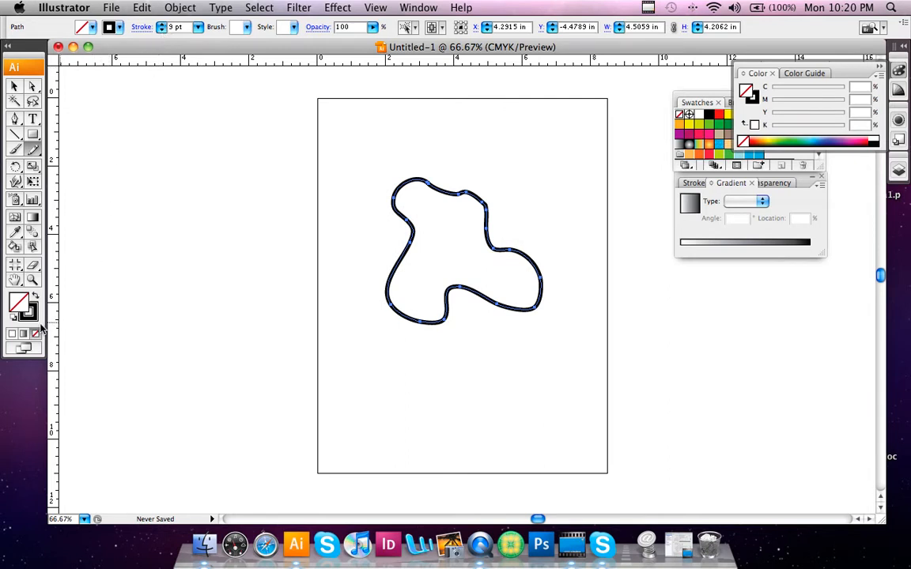
# Fill the blob with a bright green chosen at hue 117
pyautogui.click(34, 314)
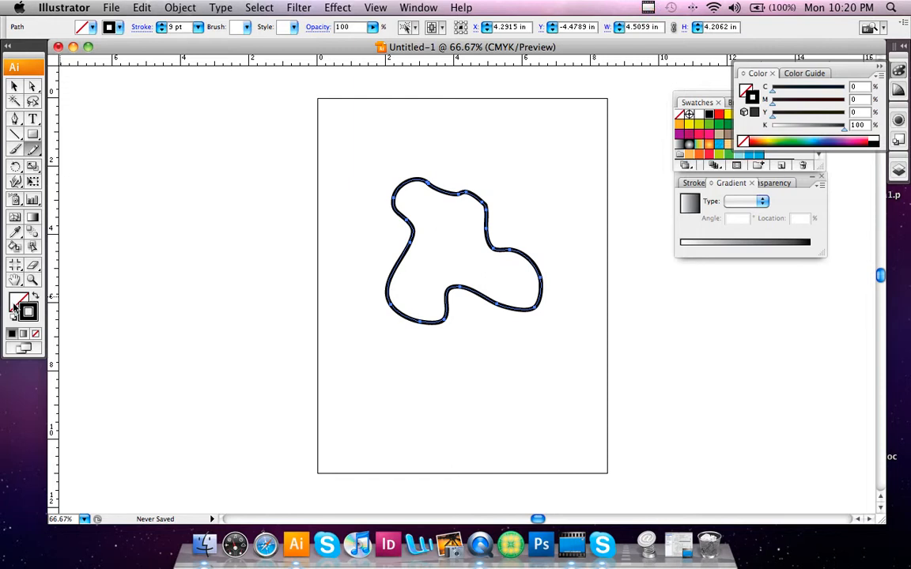
pyautogui.click(19, 303)
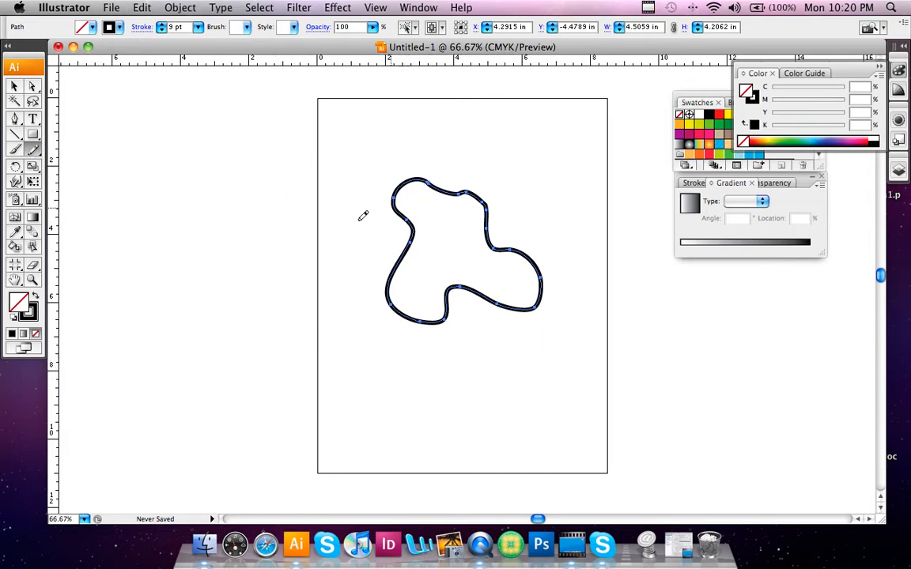
pyautogui.doubleClick(19, 305)
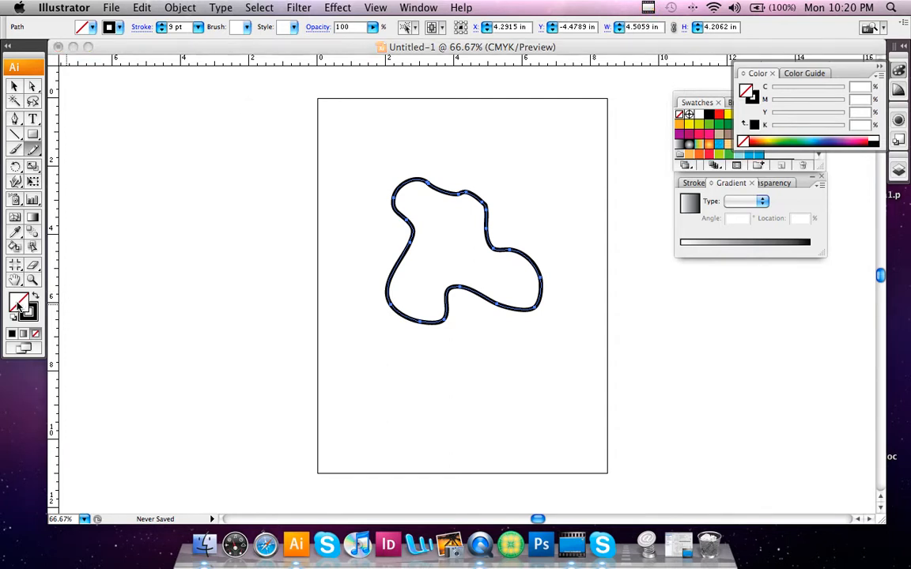
pyautogui.click(465, 269)
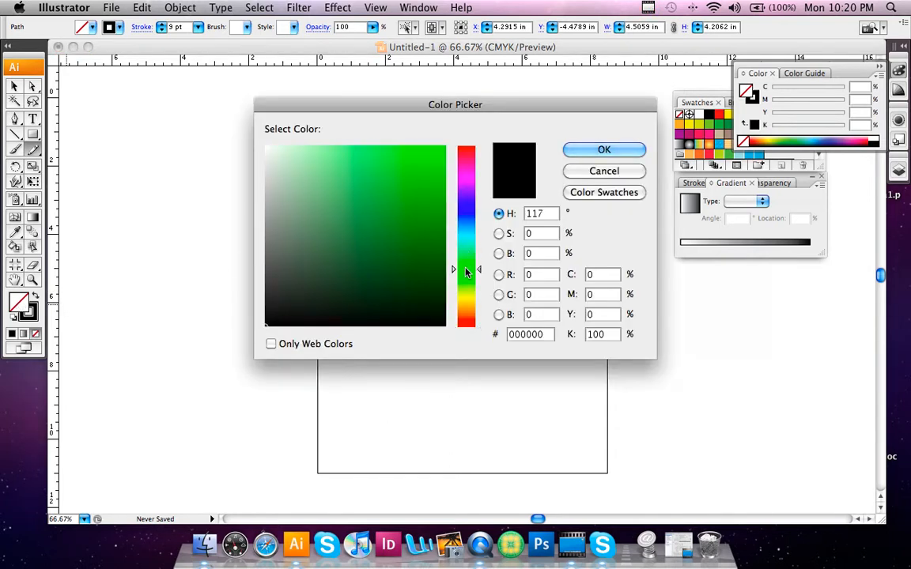
pyautogui.click(434, 247)
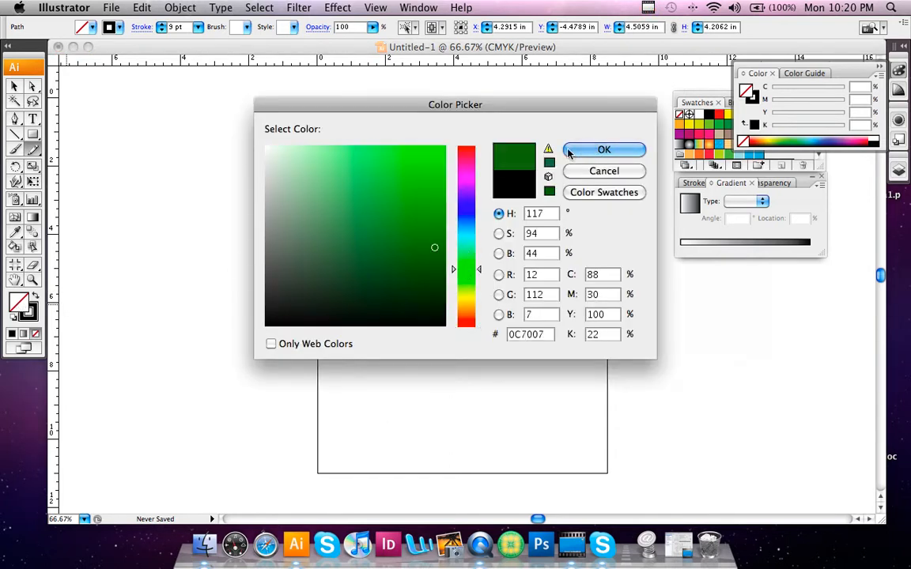
pyautogui.click(438, 196)
pyautogui.click(570, 152)
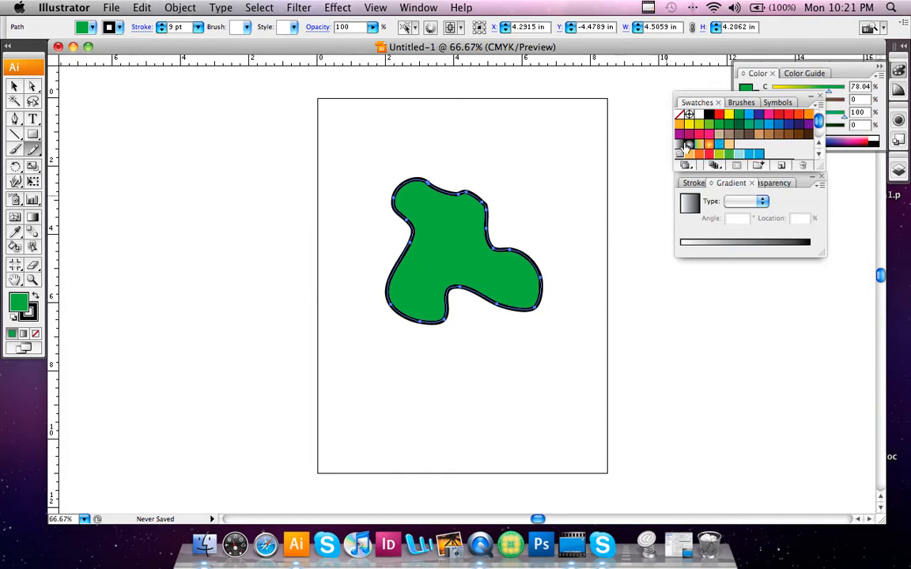
# Give the blob a linear gradient fill running from green at location 0 to dark blue at location 100, without the white stop
pyautogui.moveTo(718, 125); pyautogui.dragTo(699, 242)
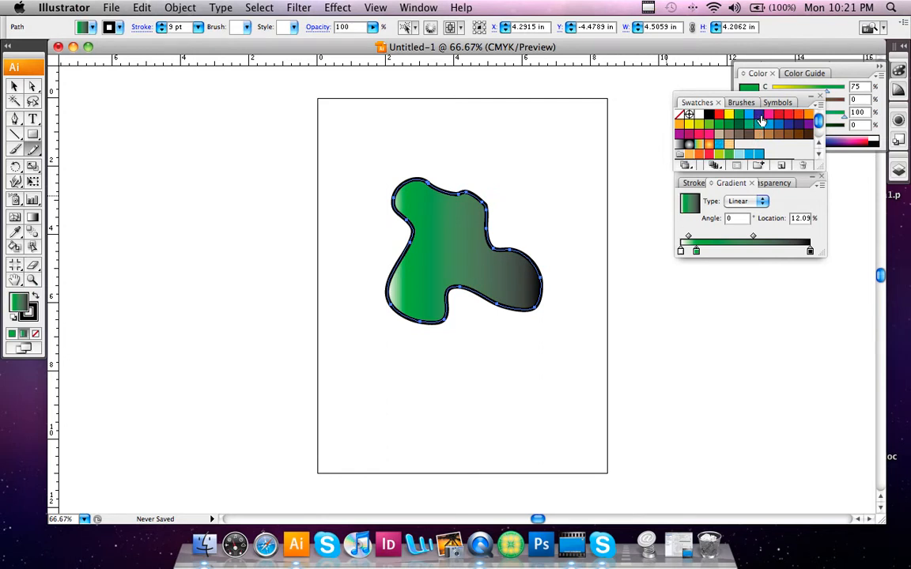
pyautogui.moveTo(760, 117); pyautogui.dragTo(811, 252)
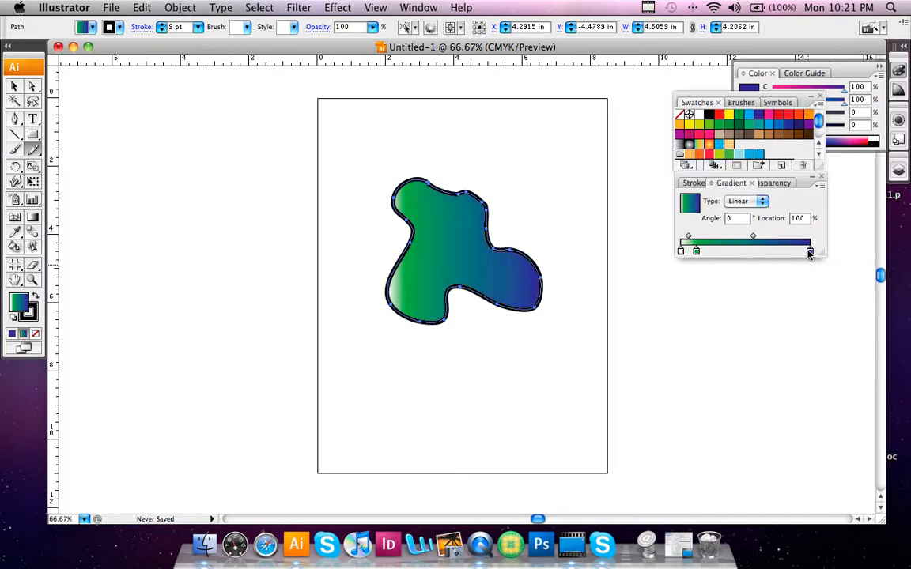
pyautogui.moveTo(680, 253)
pyautogui.mouseDown()
pyautogui.moveTo(681, 264)
pyautogui.moveTo(695, 252)
pyautogui.moveTo(679, 253)
pyautogui.mouseUp()
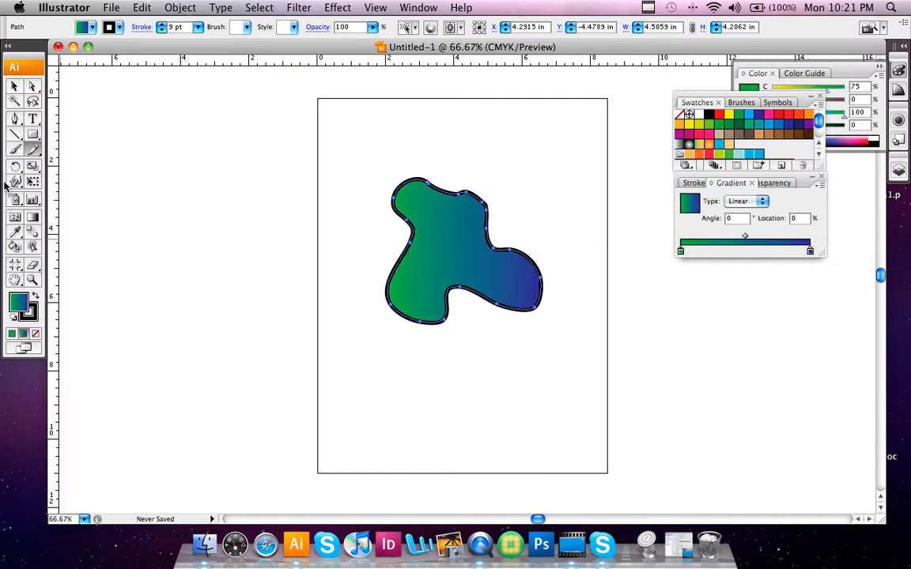
# Rotate, flip and resize the blob to about 5.46 in wide and 6.44 in high, keeping it selected
pyautogui.click(14, 85)
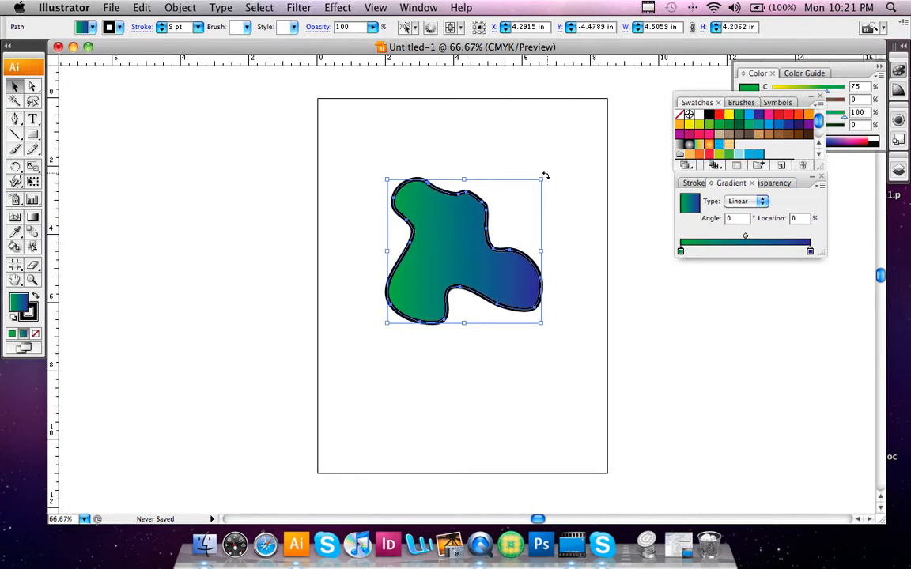
pyautogui.moveTo(546, 175); pyautogui.dragTo(506, 233)
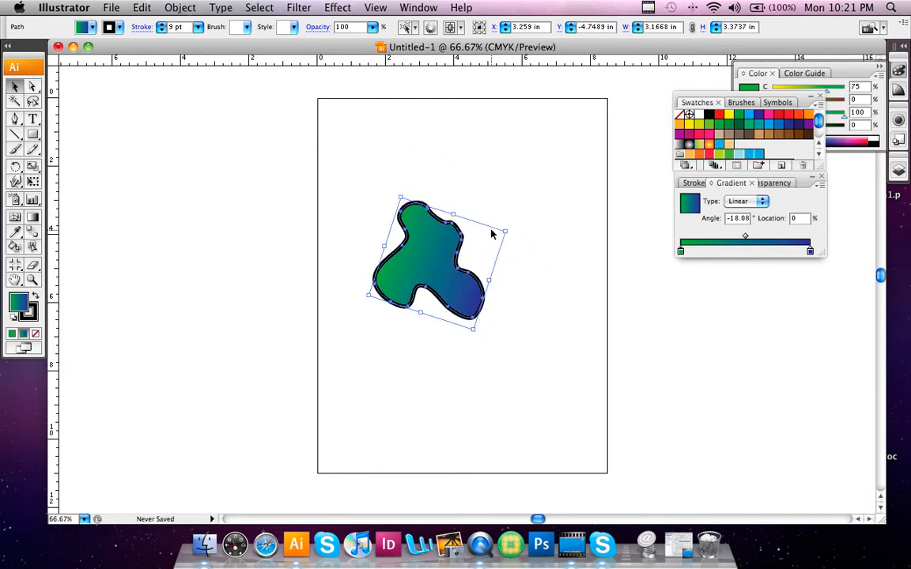
pyautogui.moveTo(366, 296); pyautogui.dragTo(603, 156)
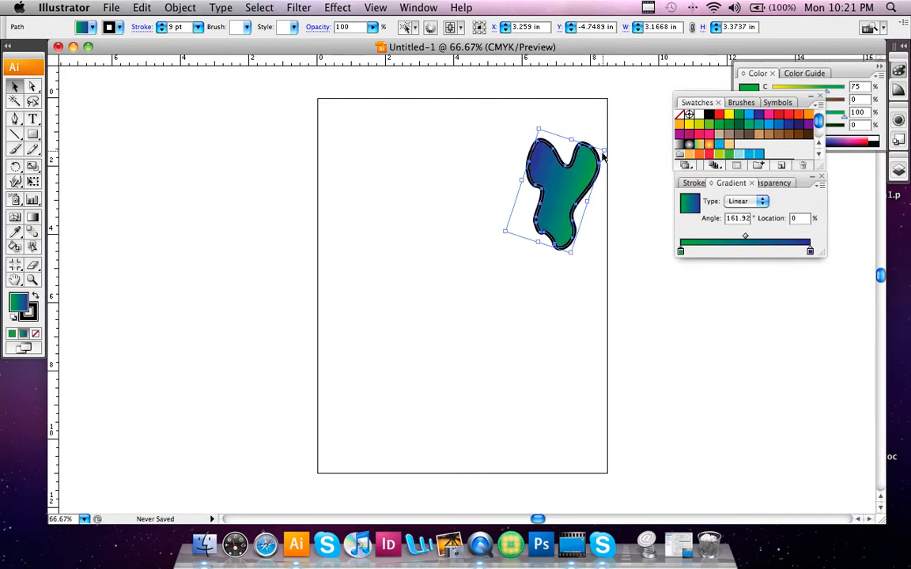
pyautogui.moveTo(505, 231); pyautogui.dragTo(361, 286)
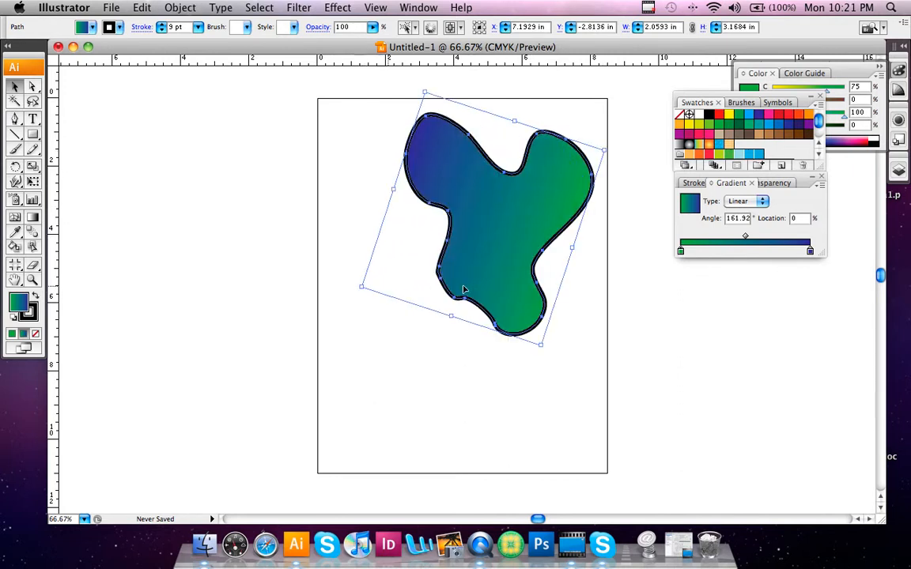
pyautogui.click(579, 253)
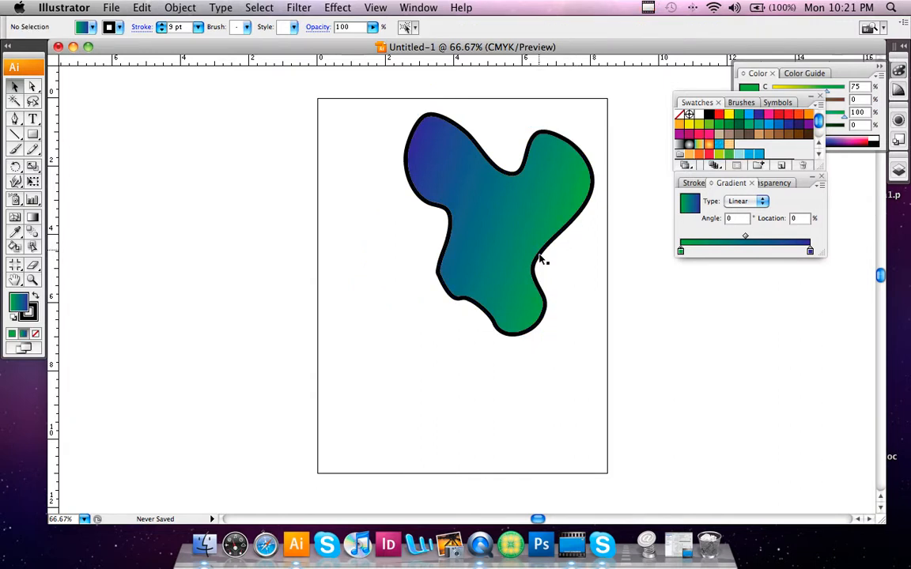
pyautogui.click(541, 256)
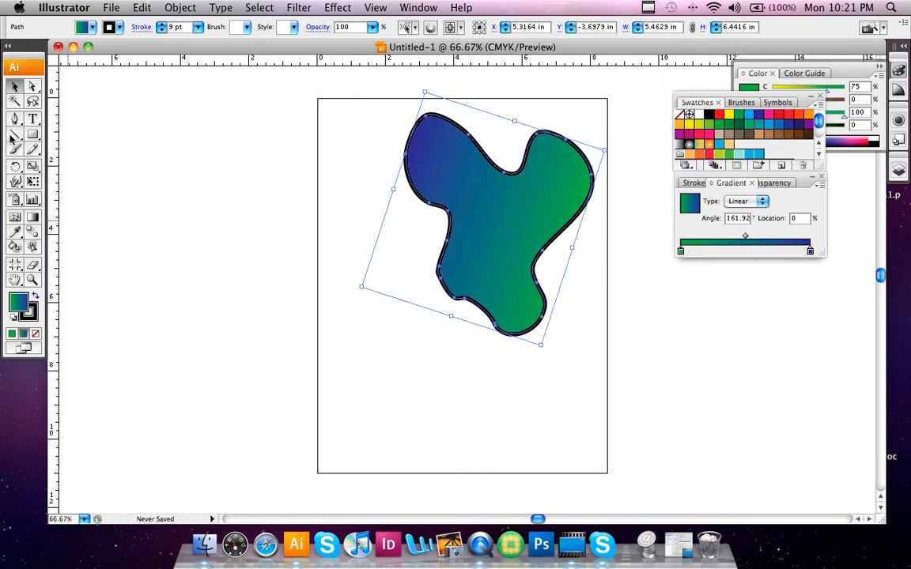
# Delete two anchor points on the blob's upper-left edge and reshape the top anchor into a wide smooth curve
pyautogui.moveTo(15, 119); pyautogui.dragTo(52, 159)
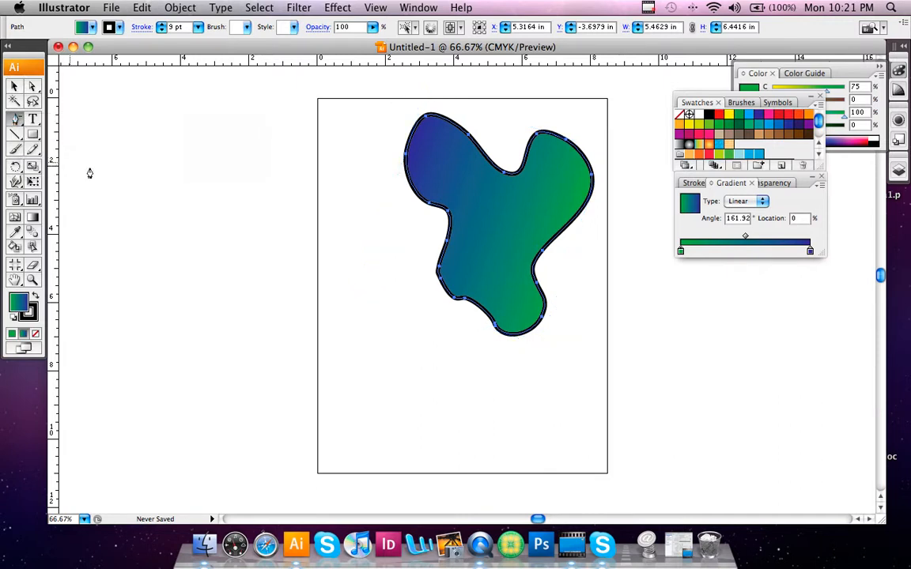
pyautogui.click(428, 210)
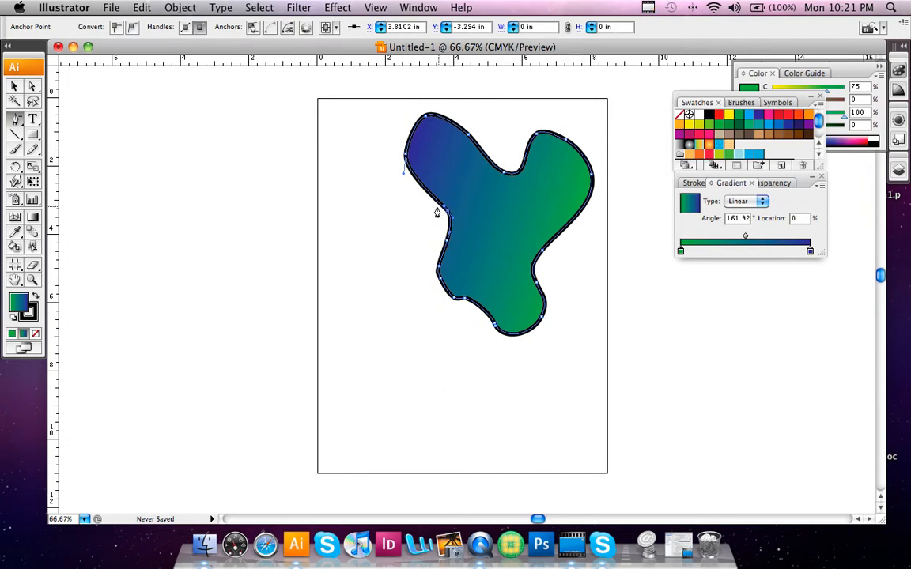
pyautogui.click(404, 161)
pyautogui.moveTo(17, 118); pyautogui.dragTo(35, 164)
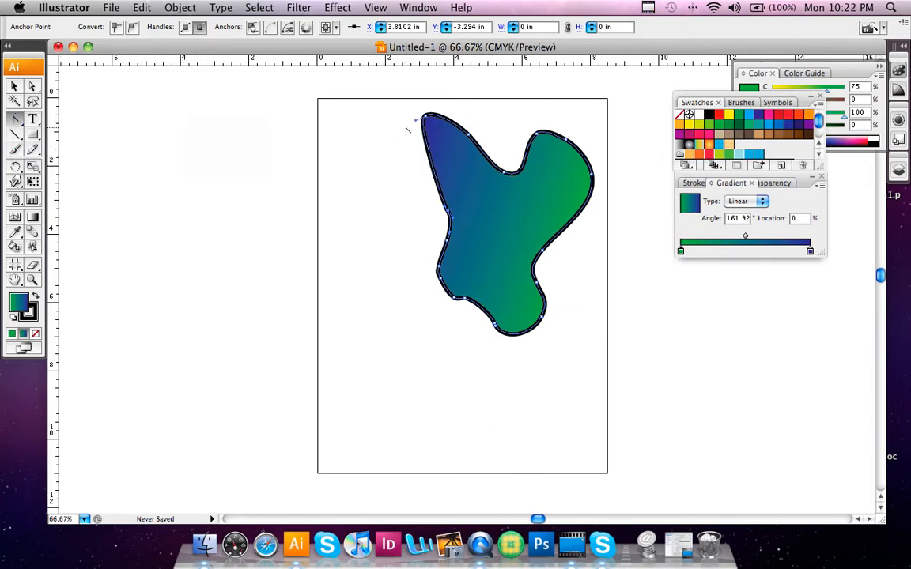
pyautogui.moveTo(426, 119); pyautogui.dragTo(361, 150)
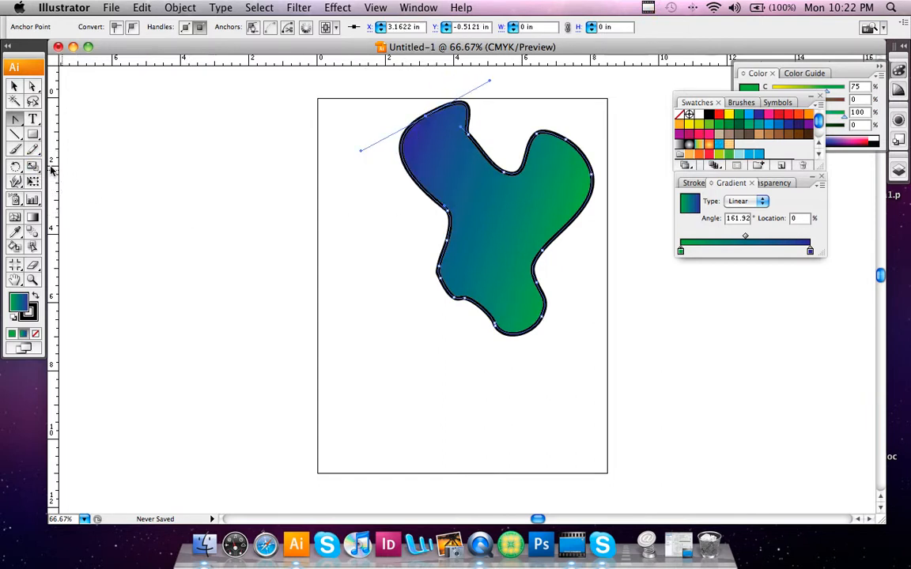
# Erase the upper and left portions of the blob's outline with the Path Eraser, and try the Eraser on the remaining lower bulge
pyautogui.click(30, 152)
pyautogui.click(30, 152)
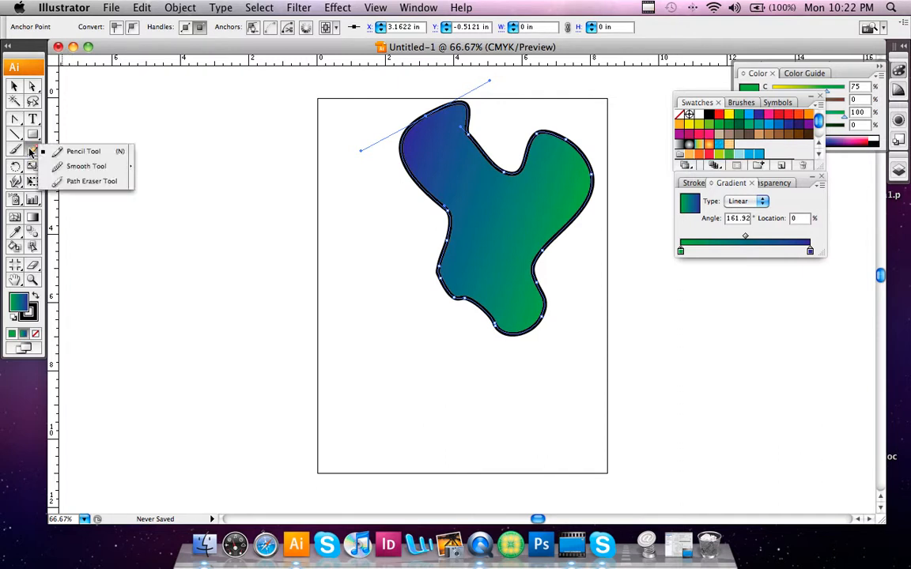
pyautogui.click(70, 182)
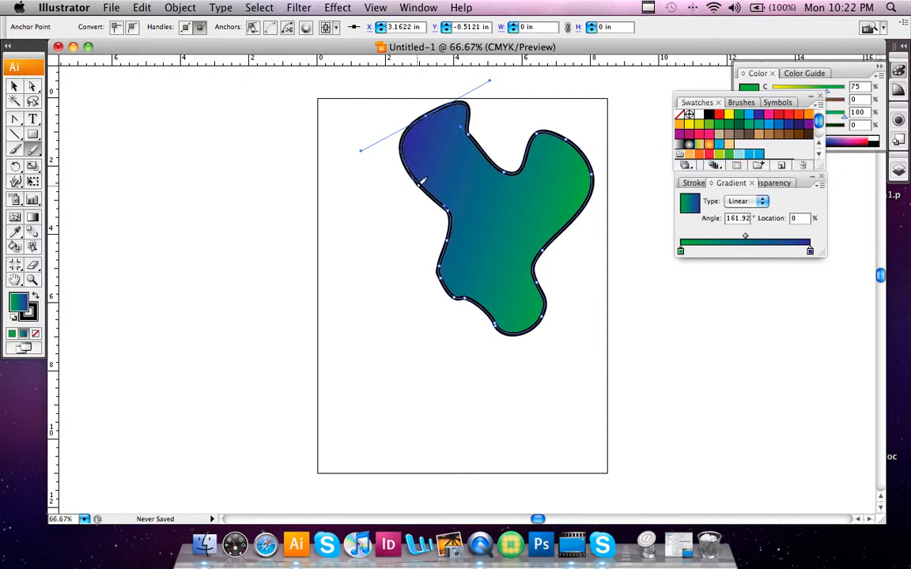
pyautogui.moveTo(448, 256)
pyautogui.mouseDown()
pyautogui.moveTo(443, 284)
pyautogui.moveTo(477, 297)
pyautogui.moveTo(499, 328)
pyautogui.moveTo(533, 326)
pyautogui.moveTo(544, 302)
pyautogui.moveTo(540, 258)
pyautogui.moveTo(588, 190)
pyautogui.moveTo(577, 134)
pyautogui.mouseUp()
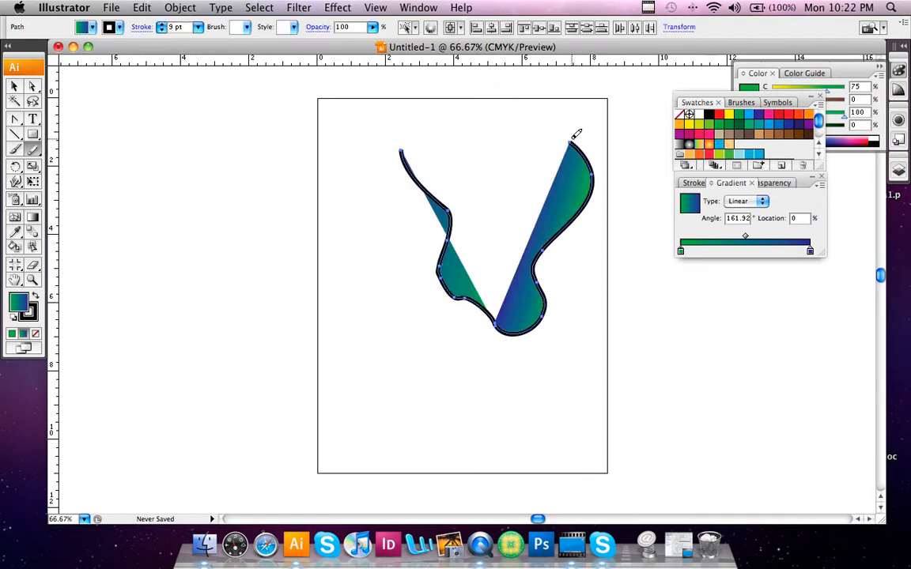
pyautogui.moveTo(404, 145)
pyautogui.mouseDown()
pyautogui.moveTo(462, 217)
pyautogui.moveTo(452, 277)
pyautogui.moveTo(523, 332)
pyautogui.moveTo(538, 321)
pyautogui.moveTo(541, 291)
pyautogui.mouseUp()
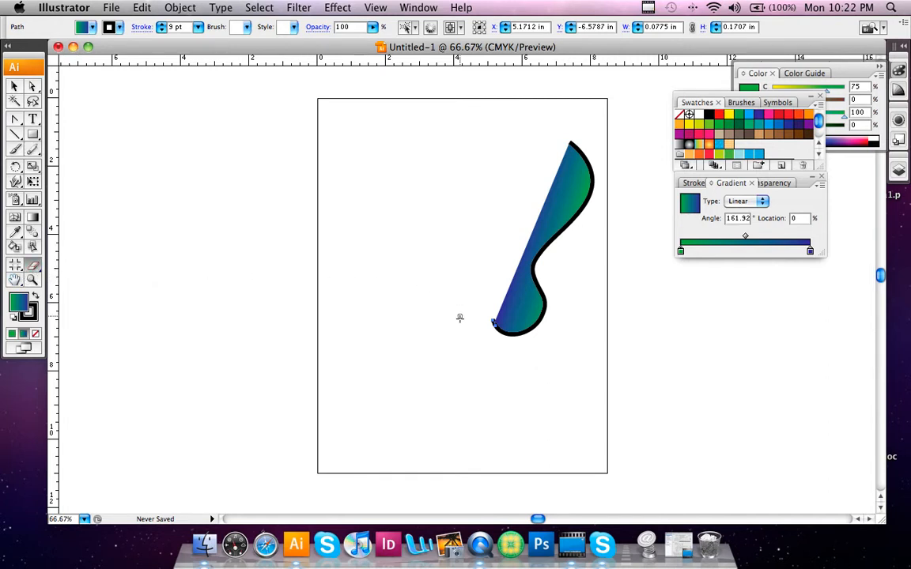
pyautogui.moveTo(553, 305)
pyautogui.mouseDown()
pyautogui.moveTo(486, 301)
pyautogui.moveTo(515, 297)
pyautogui.moveTo(510, 317)
pyautogui.moveTo(514, 301)
pyautogui.moveTo(528, 310)
pyautogui.moveTo(505, 320)
pyautogui.mouseUp()
pyautogui.moveTo(525, 285)
pyautogui.mouseDown()
pyautogui.moveTo(520, 276)
pyautogui.moveTo(514, 302)
pyautogui.moveTo(524, 319)
pyautogui.moveTo(545, 319)
pyautogui.mouseUp()
# Move the large remaining piece to the right across the artboard edge and delete the tiny leftover fragment
pyautogui.click(14, 87)
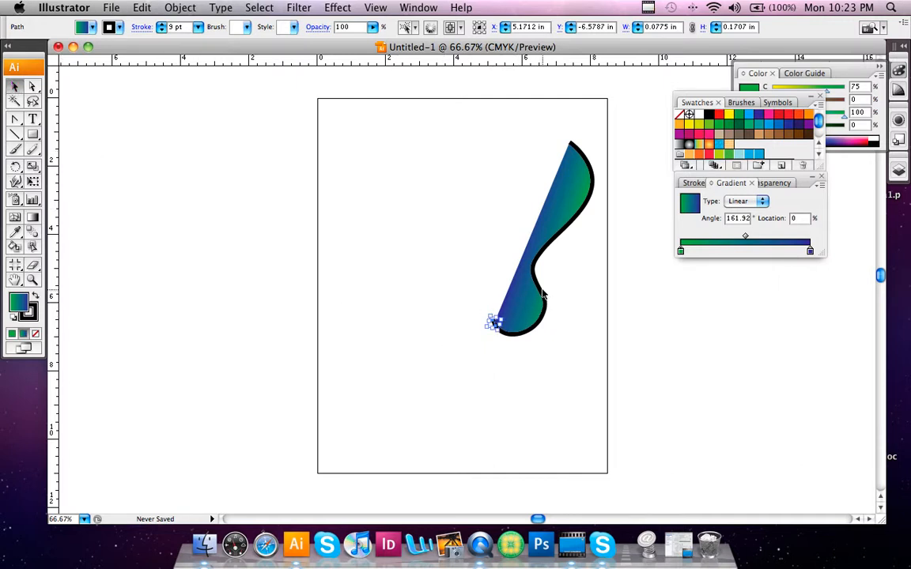
pyautogui.moveTo(543, 297); pyautogui.dragTo(586, 301)
pyautogui.moveTo(513, 286); pyautogui.dragTo(429, 342)
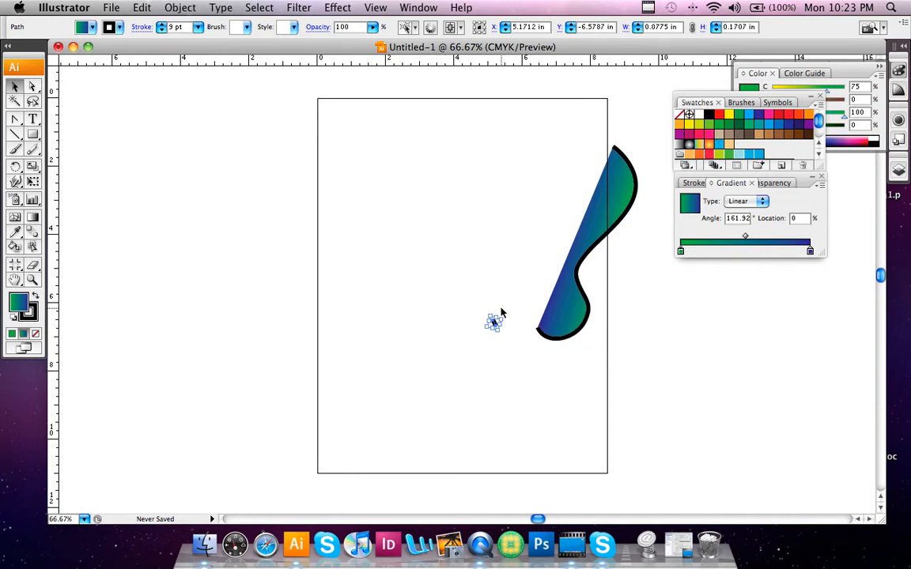
pyautogui.press('Delete')
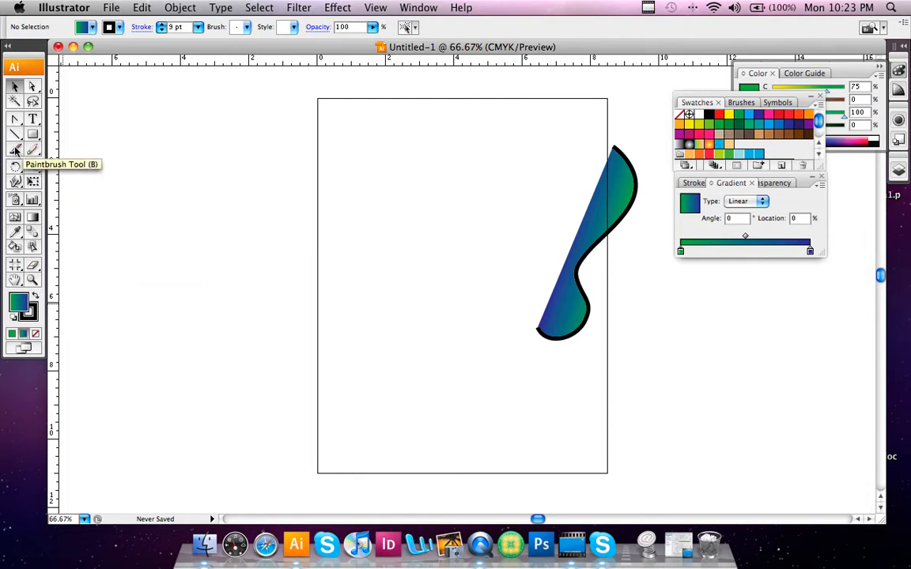
# Delete the remaining gradient-filled piece that overlaps the artboard edge
pyautogui.moveTo(14, 120); pyautogui.dragTo(49, 112)
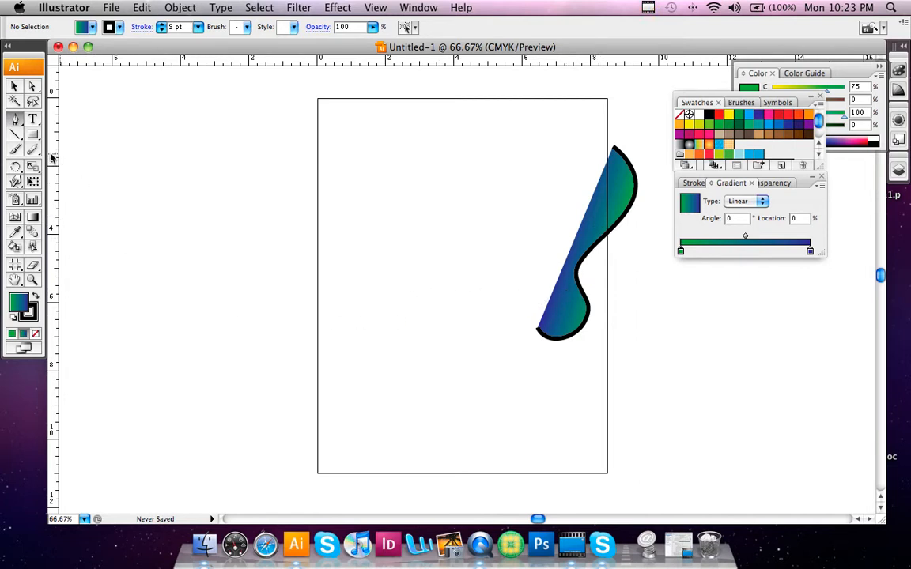
pyautogui.click(15, 85)
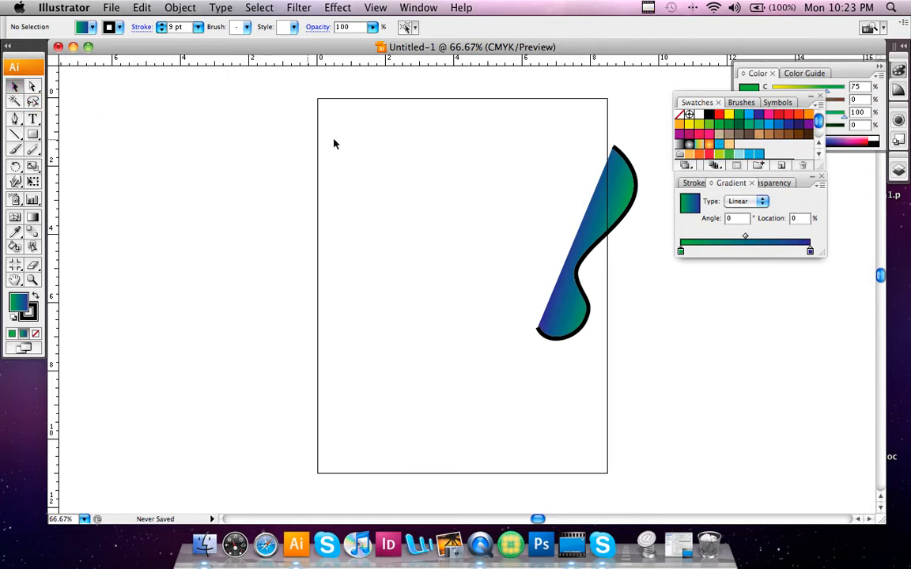
pyautogui.moveTo(397, 149); pyautogui.dragTo(622, 362)
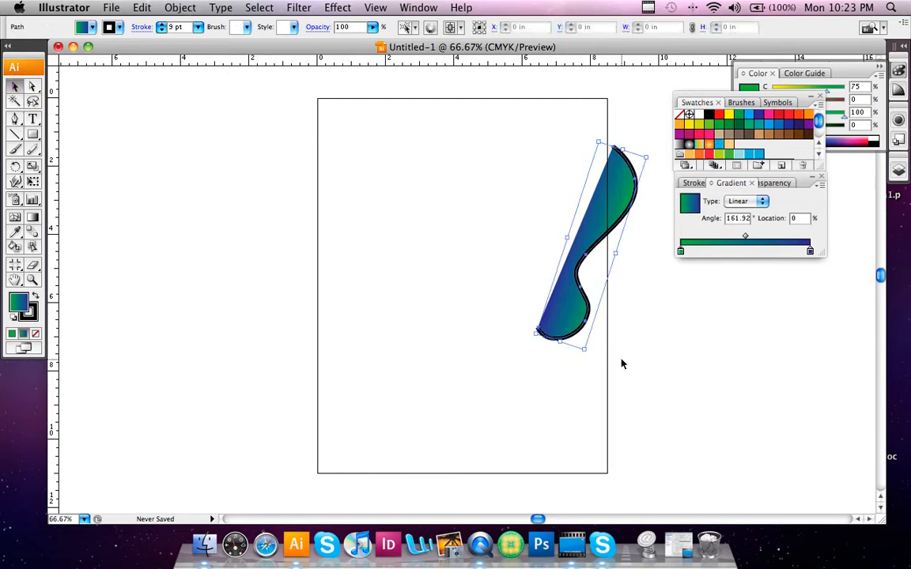
pyautogui.press('Delete')
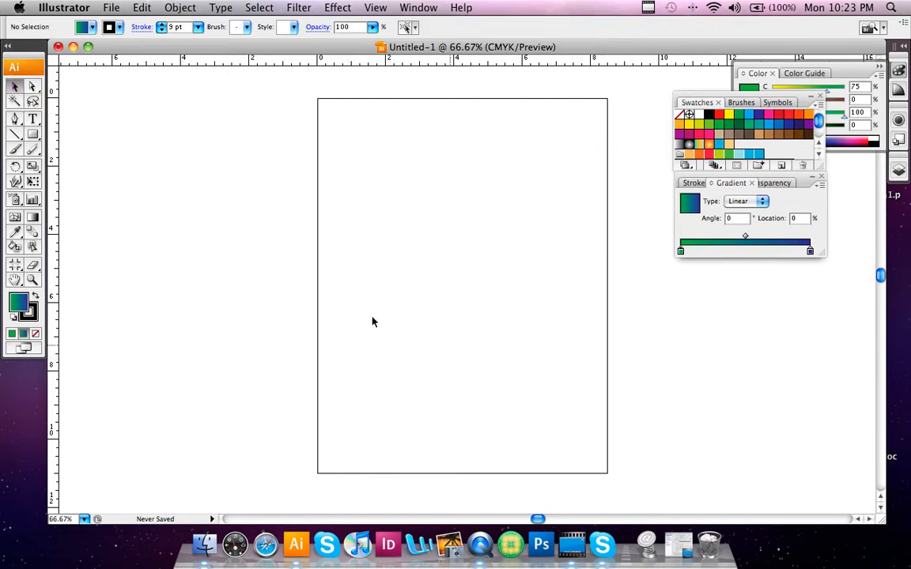
# Draw an open L-shaped path about 3.73 in wide and 3.41 in high on the artboard with the Pencil tool
pyautogui.click(34, 150)
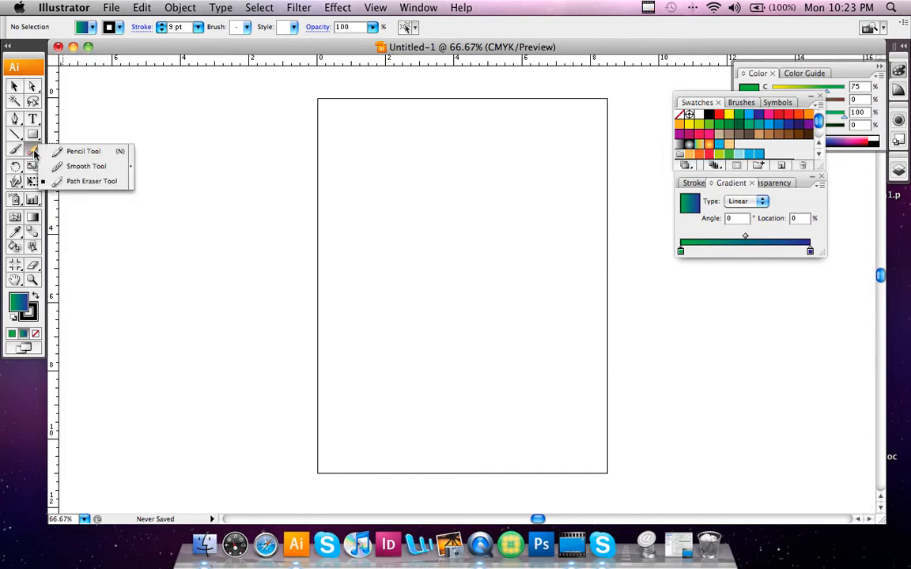
pyautogui.click(75, 151)
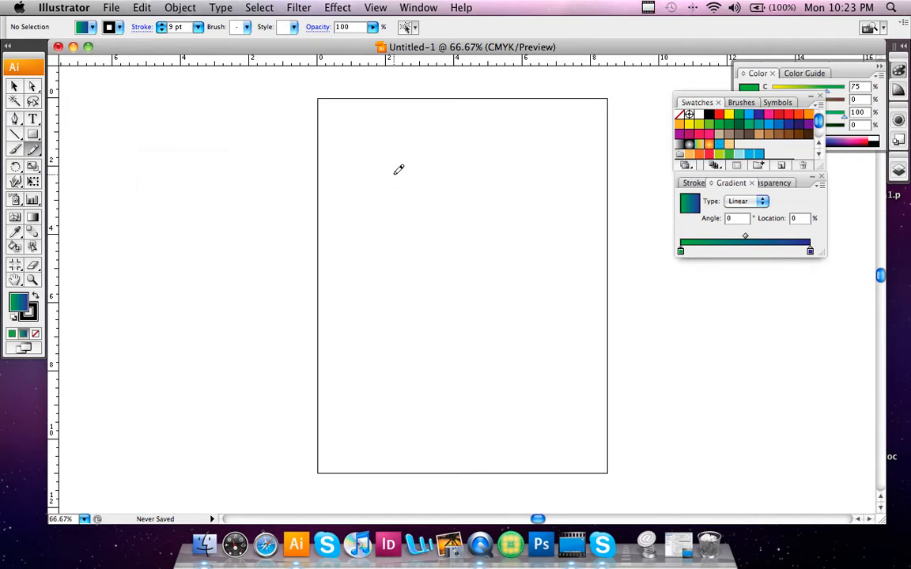
pyautogui.moveTo(399, 170)
pyautogui.mouseDown()
pyautogui.moveTo(393, 289)
pyautogui.moveTo(522, 290)
pyautogui.mouseUp()
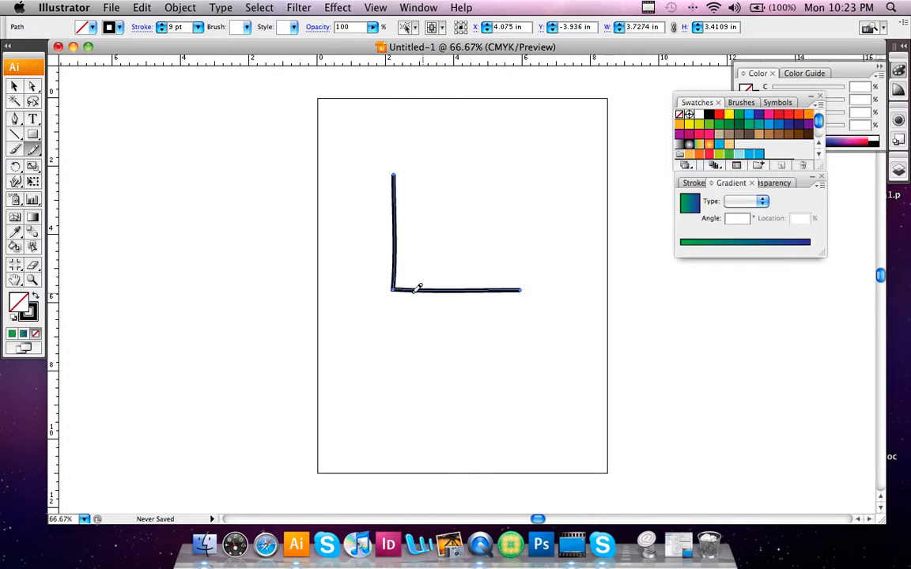
# Go over the corner of the L-shaped path with the Smooth tool to soften it
pyautogui.moveTo(30, 152); pyautogui.dragTo(62, 163)
pyautogui.press('F12')
pyautogui.press('F12')
pyautogui.moveTo(384, 303); pyautogui.dragTo(398, 280)
pyautogui.press('super+shift+a')
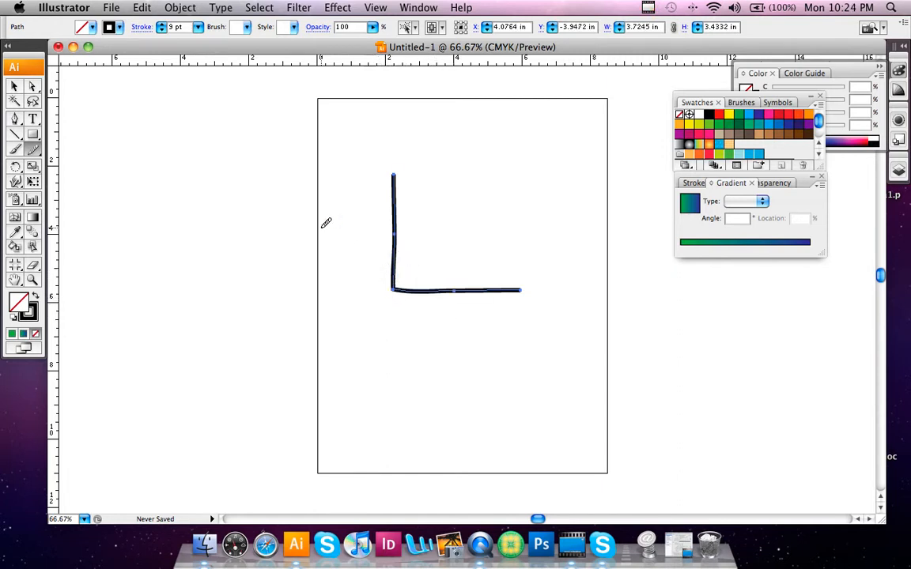
pyautogui.moveTo(412, 276); pyautogui.dragTo(394, 303)
# Reselect the L-shaped path, smooth its corner into a wide round bend, and delete the path
pyautogui.click(14, 85)
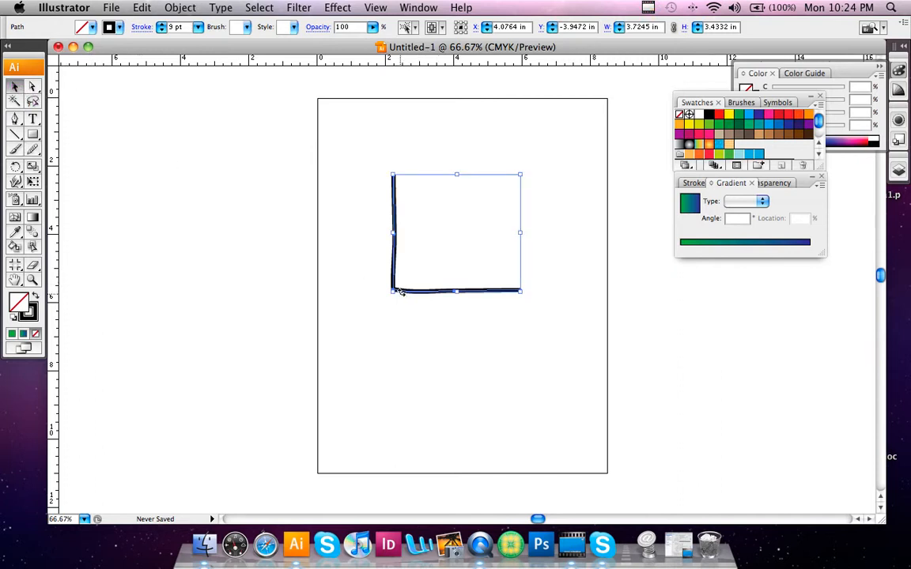
pyautogui.click(376, 263)
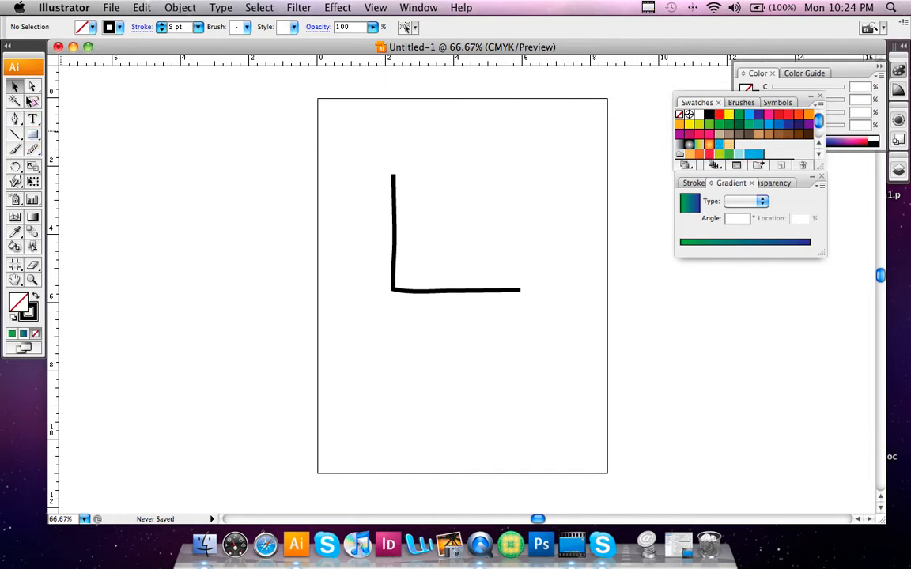
pyautogui.click(394, 291)
pyautogui.click(32, 149)
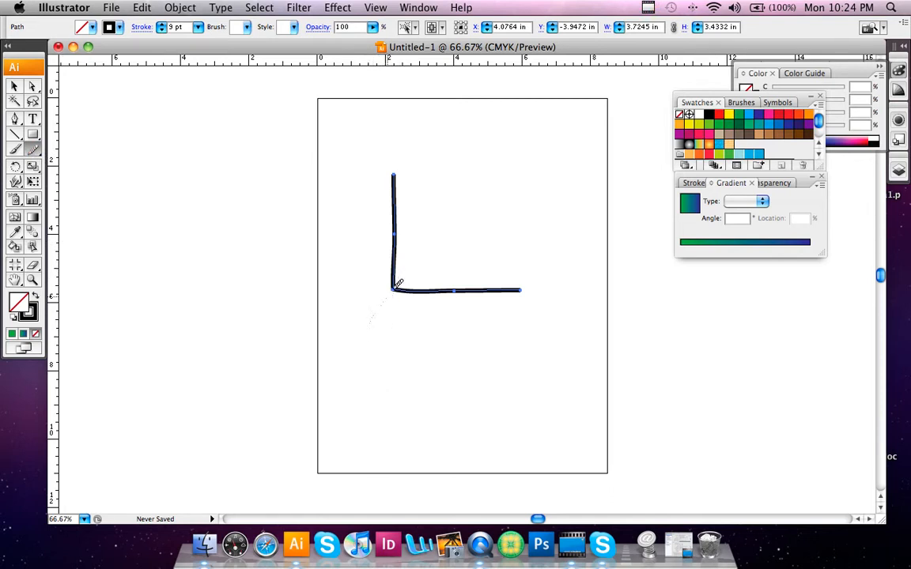
pyautogui.moveTo(437, 287)
pyautogui.mouseDown()
pyautogui.moveTo(378, 259)
pyautogui.moveTo(380, 269)
pyautogui.mouseUp()
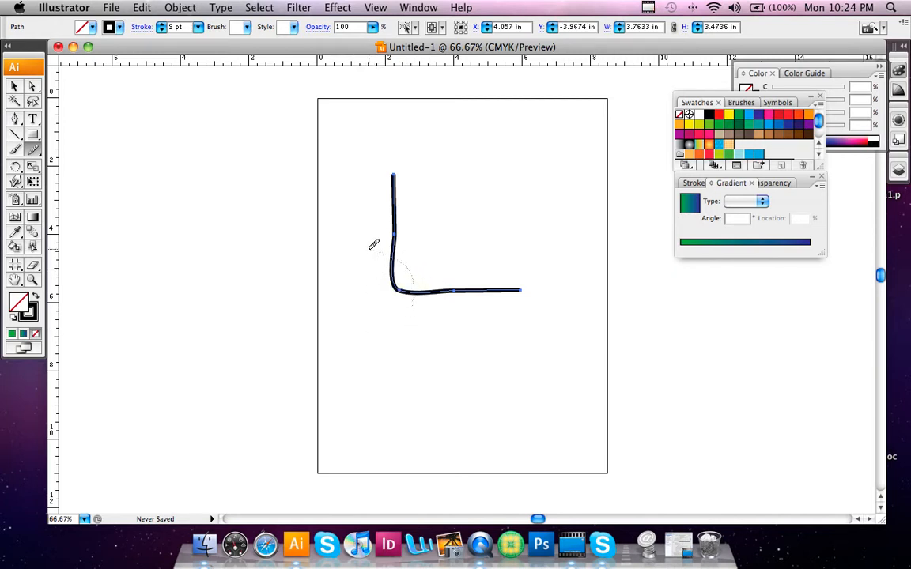
pyautogui.moveTo(402, 291)
pyautogui.mouseDown()
pyautogui.moveTo(382, 309)
pyautogui.moveTo(400, 289)
pyautogui.moveTo(387, 251)
pyautogui.moveTo(390, 283)
pyautogui.moveTo(402, 276)
pyautogui.moveTo(384, 316)
pyautogui.moveTo(404, 301)
pyautogui.moveTo(384, 256)
pyautogui.mouseUp()
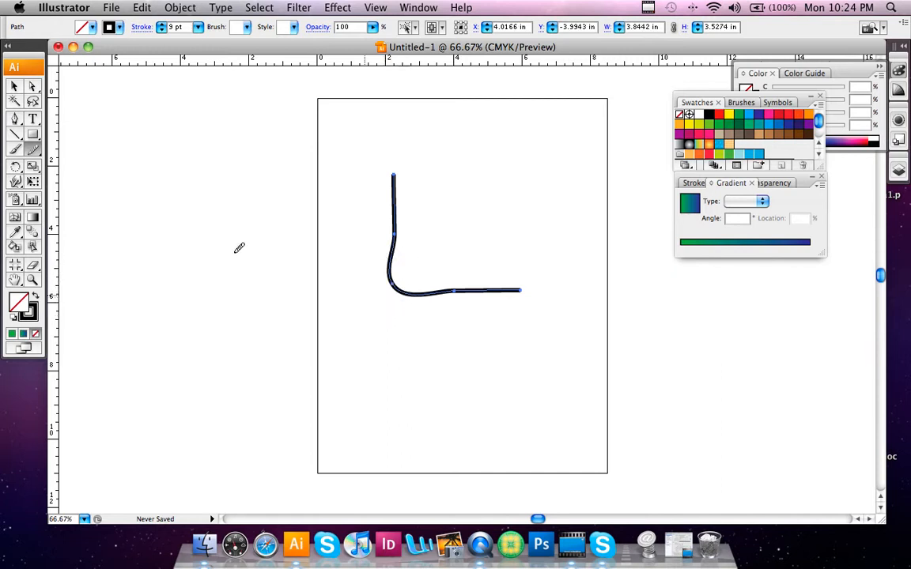
pyautogui.click(15, 87)
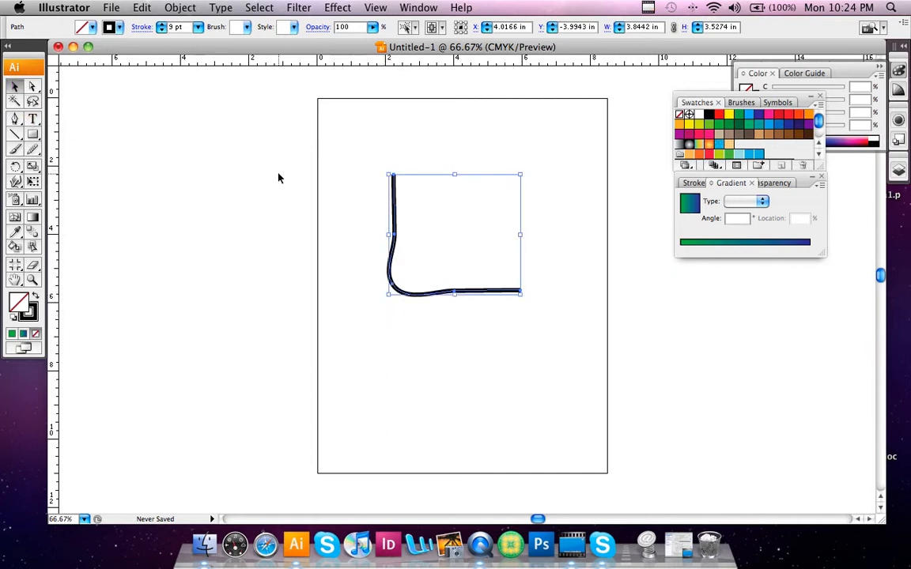
pyautogui.press('Delete')
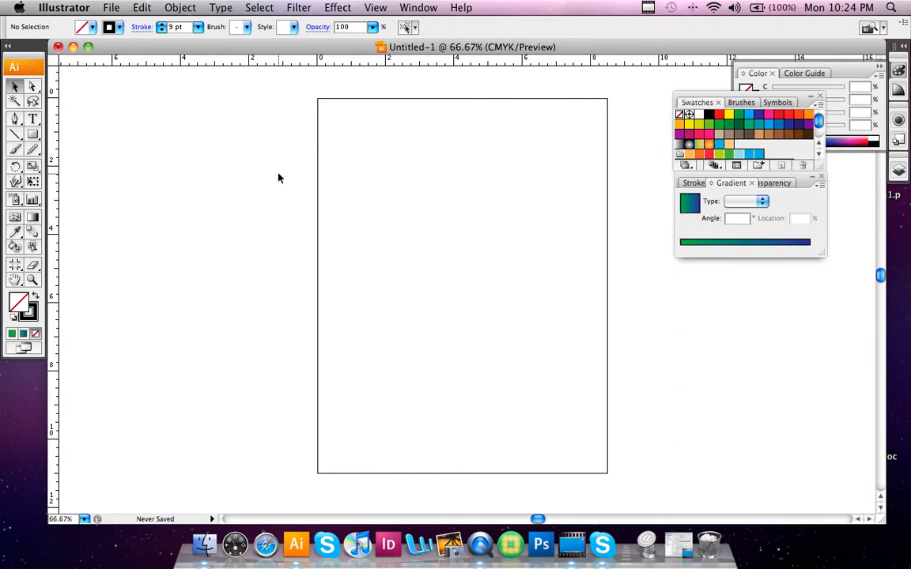
# Draw a closed, irregular stepped outline of straight segments, about 5.3 in wide and 4.5 in high, with the Pen tool
pyautogui.click(16, 118)
pyautogui.click(367, 151)
pyautogui.click(375, 263)
pyautogui.click(399, 263)
pyautogui.click(401, 292)
pyautogui.click(482, 296)
pyautogui.click(484, 240)
pyautogui.click(549, 188)
pyautogui.click(491, 186)
pyautogui.click(487, 147)
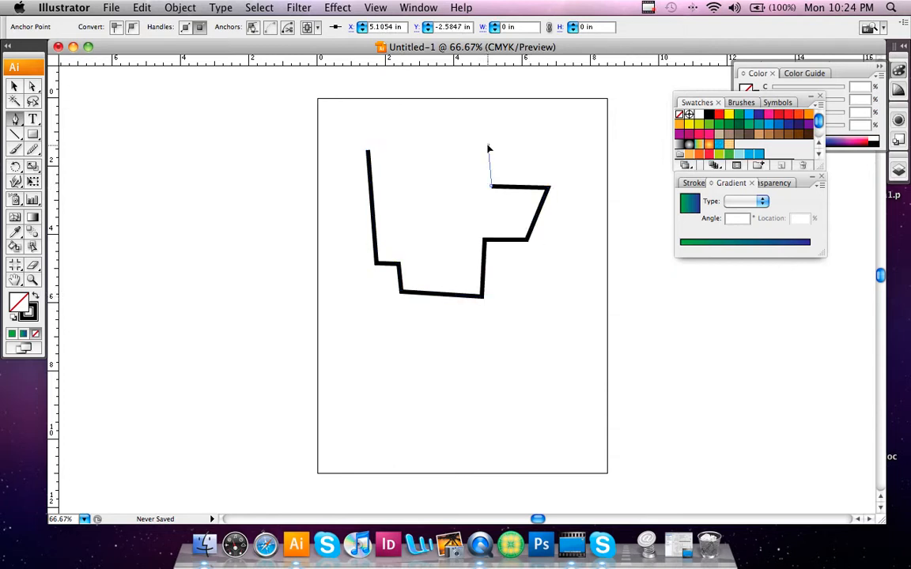
pyautogui.click(423, 146)
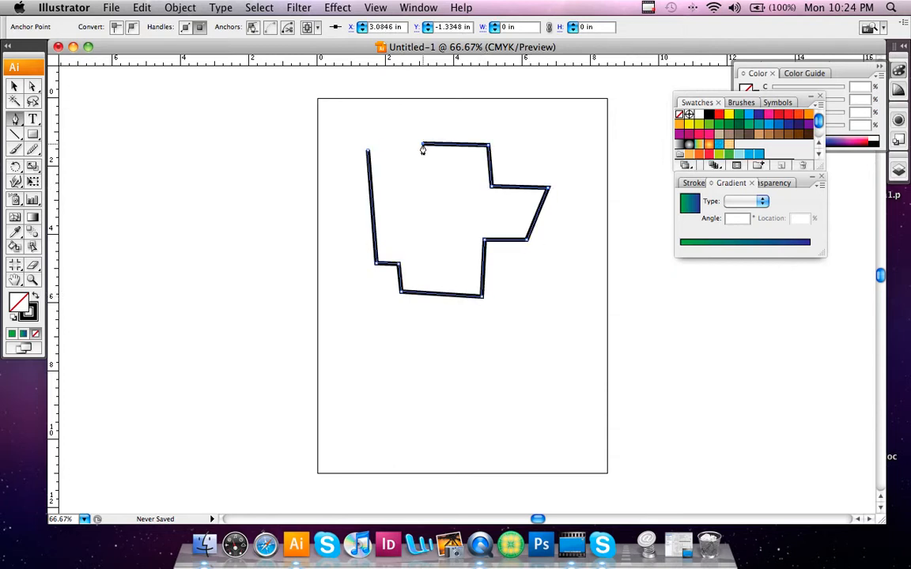
pyautogui.click(368, 152)
# Round the top corners, right-hand projection and bottom corners of the stepped outline with the Smooth tool
pyautogui.click(33, 149)
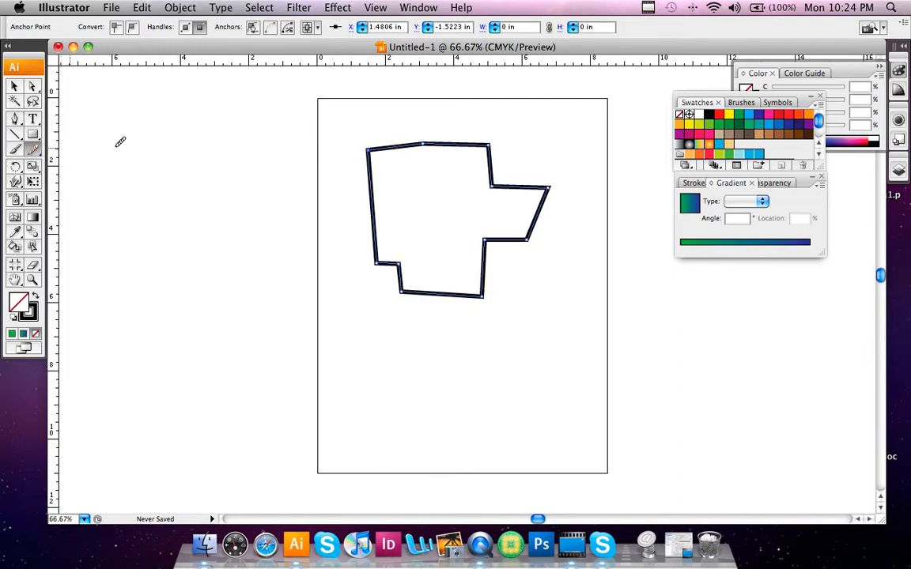
pyautogui.moveTo(358, 147)
pyautogui.mouseDown()
pyautogui.moveTo(382, 155)
pyautogui.moveTo(367, 141)
pyautogui.mouseUp()
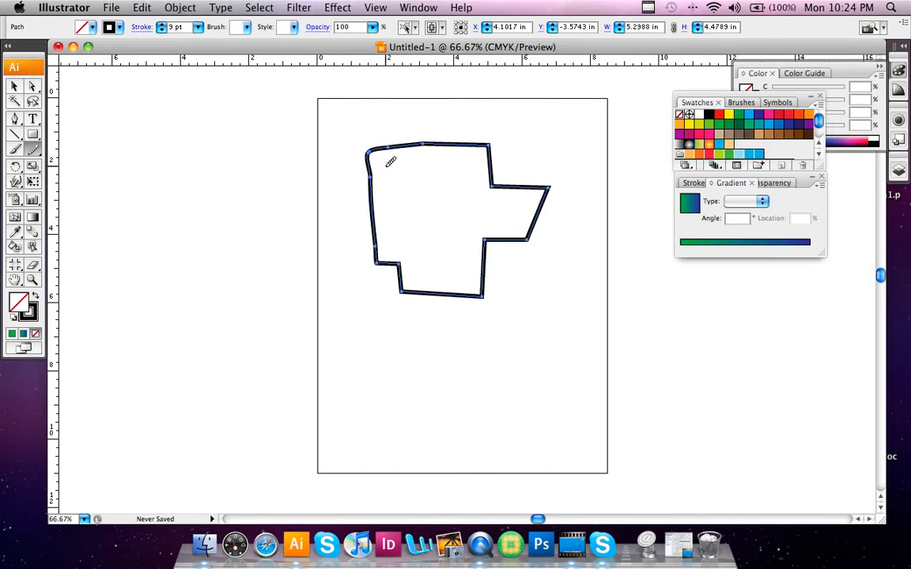
pyautogui.moveTo(472, 148)
pyautogui.mouseDown()
pyautogui.moveTo(497, 133)
pyautogui.moveTo(505, 183)
pyautogui.moveTo(494, 184)
pyautogui.moveTo(500, 171)
pyautogui.mouseUp()
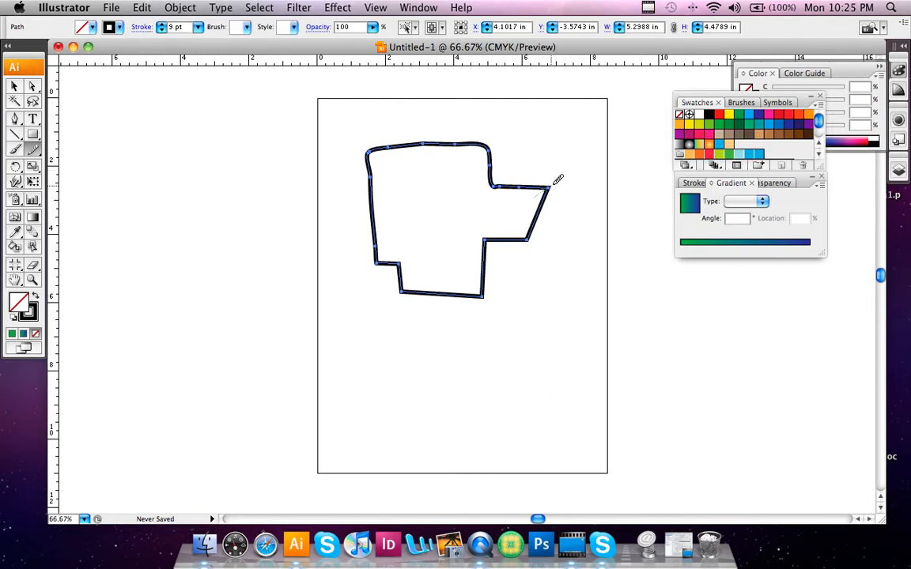
pyautogui.moveTo(551, 186)
pyautogui.mouseDown()
pyautogui.moveTo(530, 219)
pyautogui.moveTo(553, 184)
pyautogui.moveTo(530, 194)
pyautogui.moveTo(545, 198)
pyautogui.moveTo(531, 258)
pyautogui.moveTo(517, 225)
pyautogui.moveTo(531, 242)
pyautogui.moveTo(491, 238)
pyautogui.mouseUp()
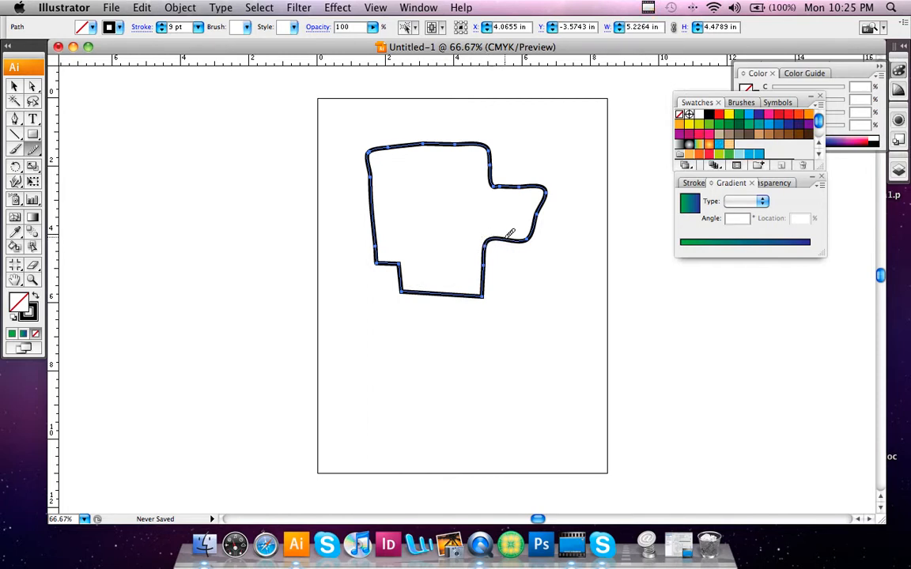
pyautogui.moveTo(484, 240); pyautogui.dragTo(500, 250)
pyautogui.moveTo(485, 298)
pyautogui.mouseDown()
pyautogui.moveTo(482, 281)
pyautogui.moveTo(484, 289)
pyautogui.mouseUp()
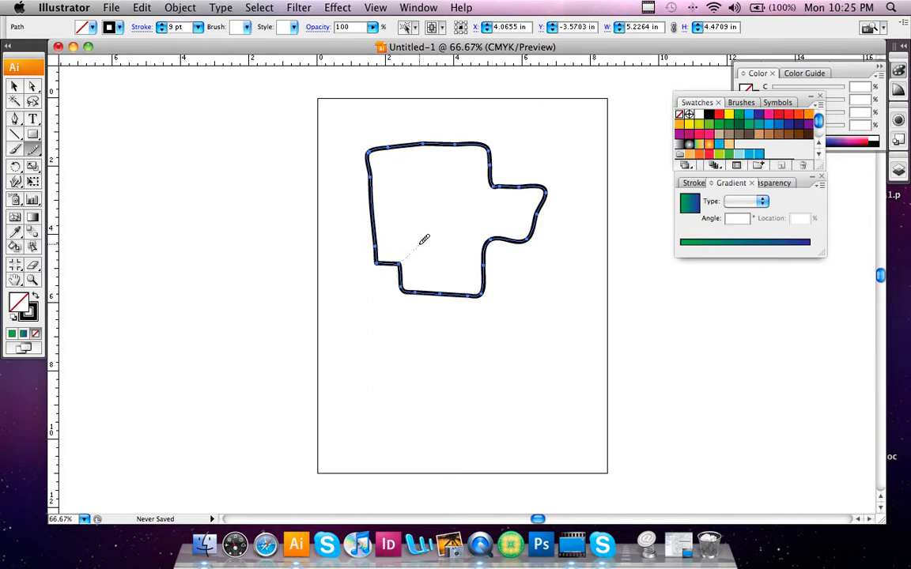
# Smooth the stepped outline's lower-left notch and left edge, and delete the whole shape
pyautogui.moveTo(398, 239); pyautogui.dragTo(399, 240)
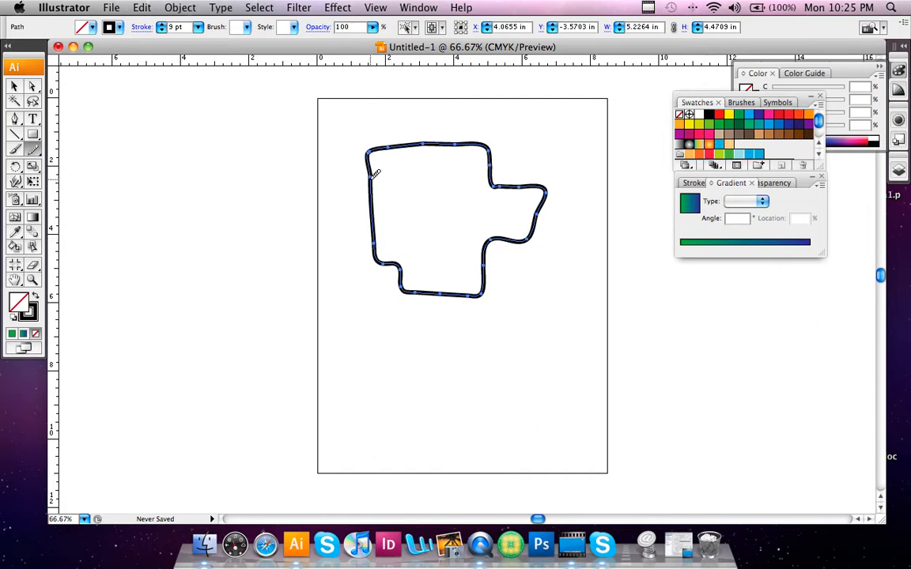
pyautogui.moveTo(374, 177); pyautogui.dragTo(386, 178)
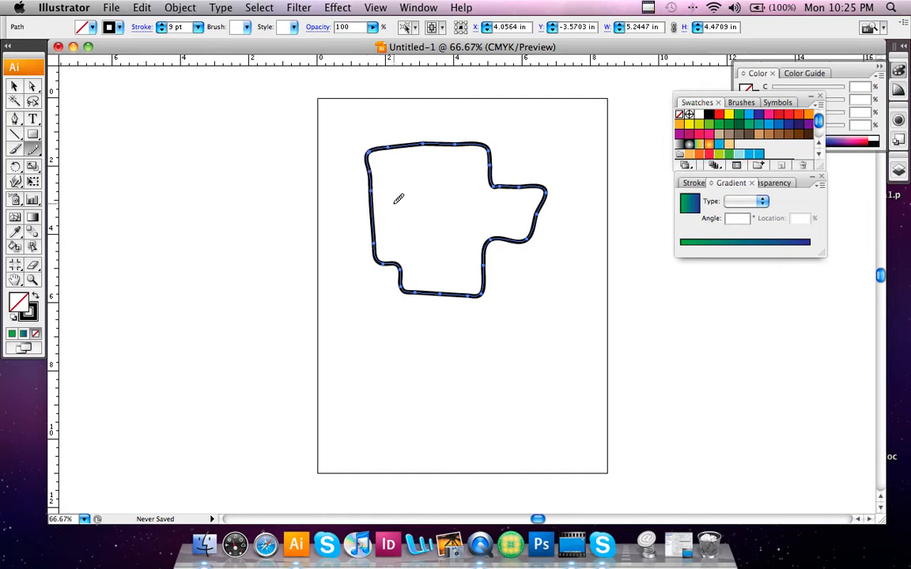
pyautogui.moveTo(388, 242); pyautogui.dragTo(392, 243)
pyautogui.click(16, 89)
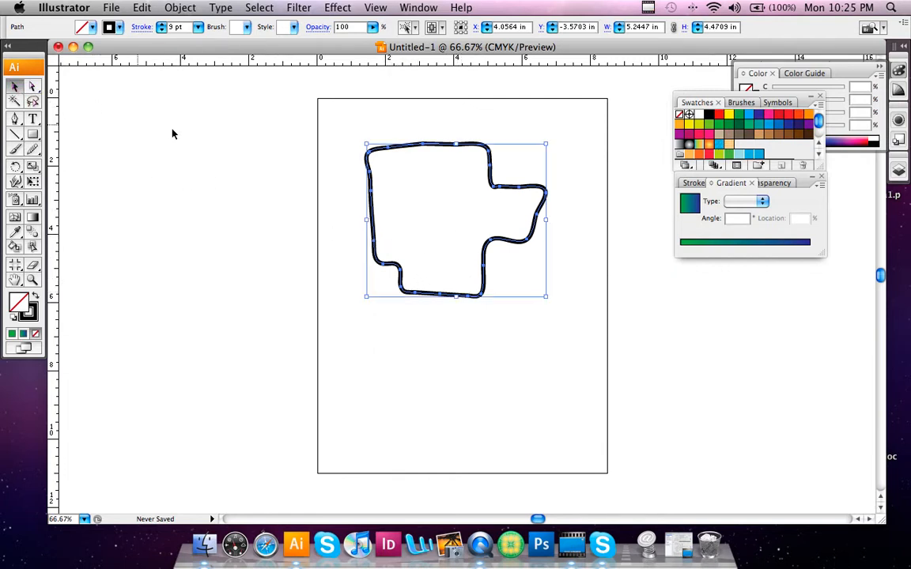
pyautogui.press('Delete')
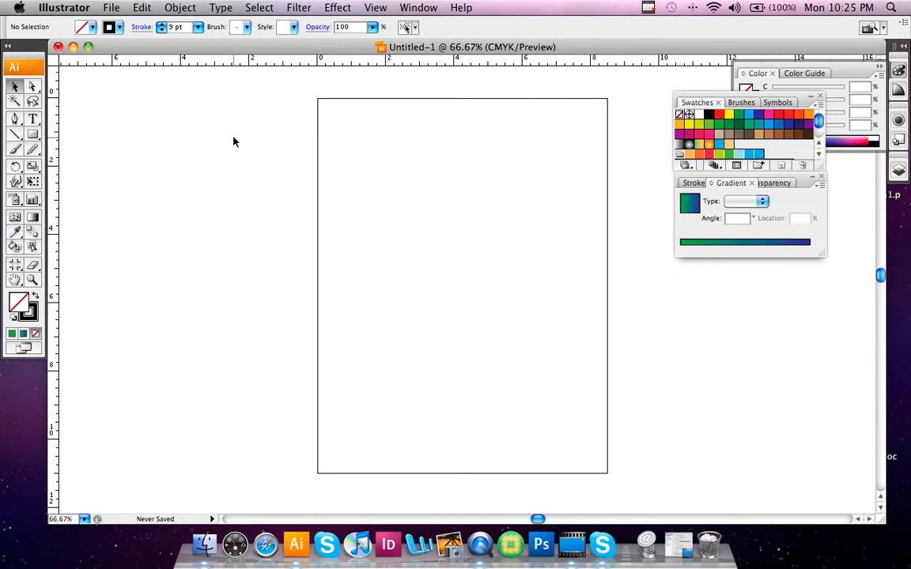
# Draw a closed block letter T with eight corners, about 5.1 in wide and 5.9 in high, with the Pen tool
pyautogui.click(14, 119)
pyautogui.click(375, 162)
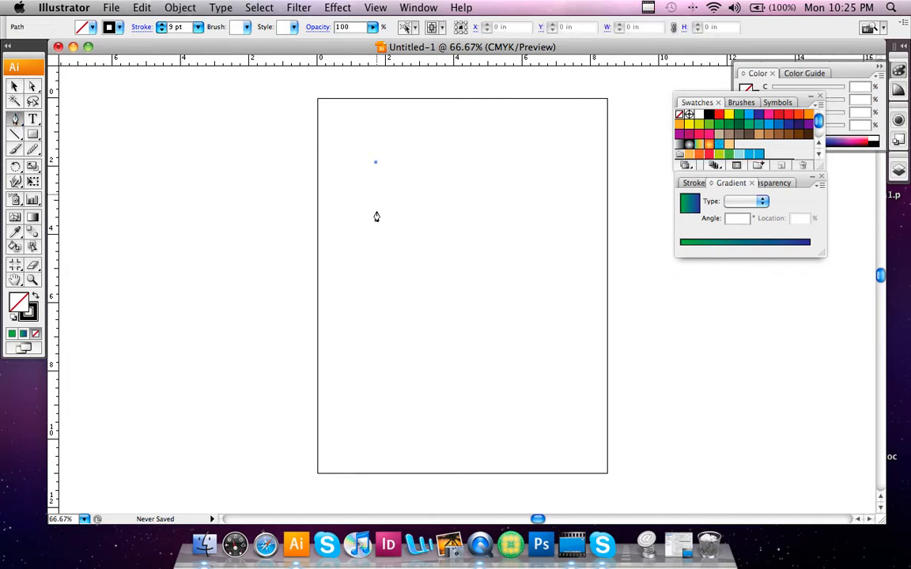
pyautogui.click(376, 228)
pyautogui.click(443, 225)
pyautogui.click(448, 350)
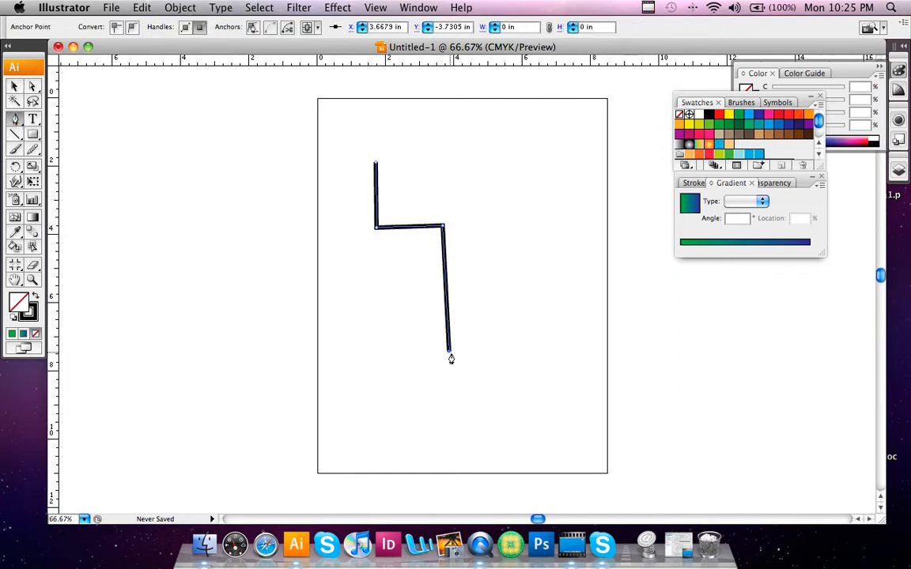
pyautogui.click(498, 353)
pyautogui.click(491, 226)
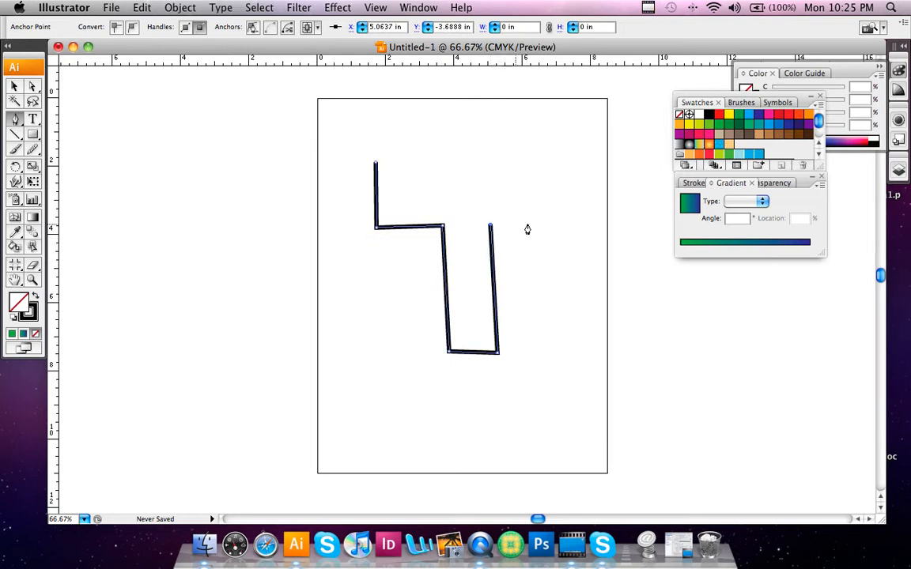
pyautogui.click(549, 224)
pyautogui.click(542, 151)
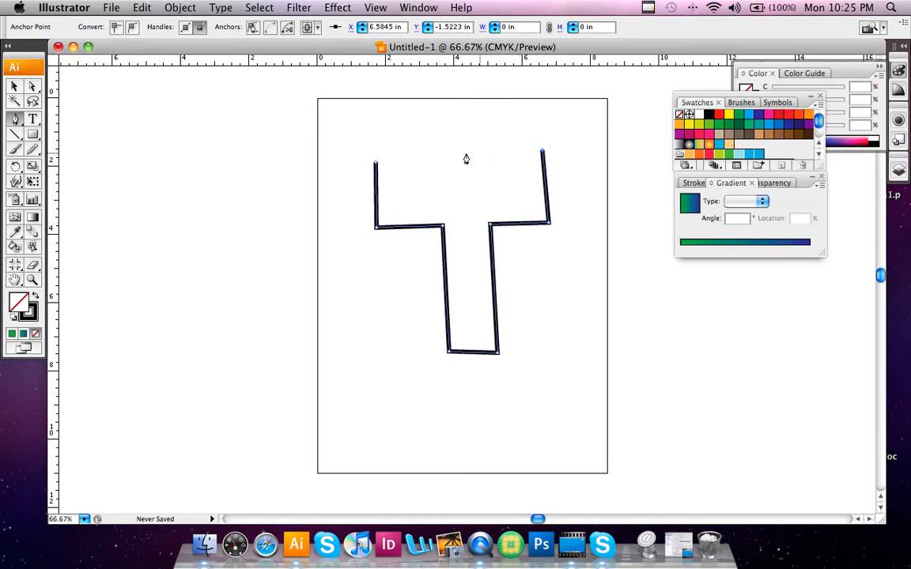
pyautogui.click(376, 163)
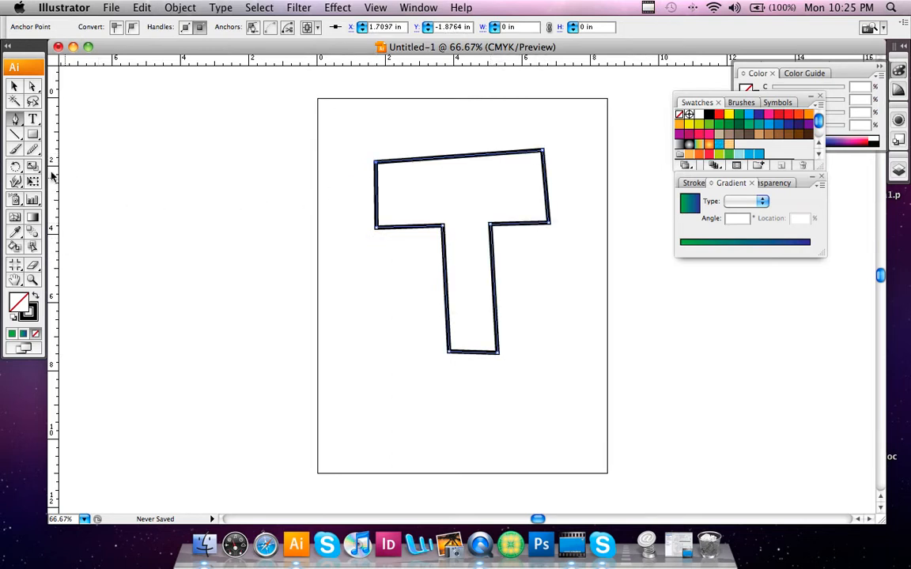
# Round the corners of the block letter T's crossbar and stem with the Smooth tool
pyautogui.click(33, 150)
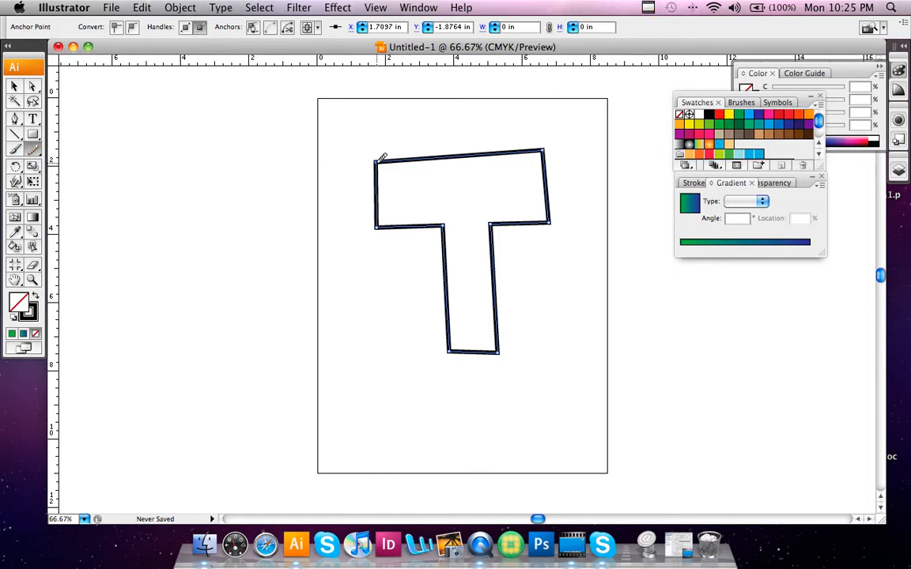
pyautogui.moveTo(385, 168); pyautogui.dragTo(394, 176)
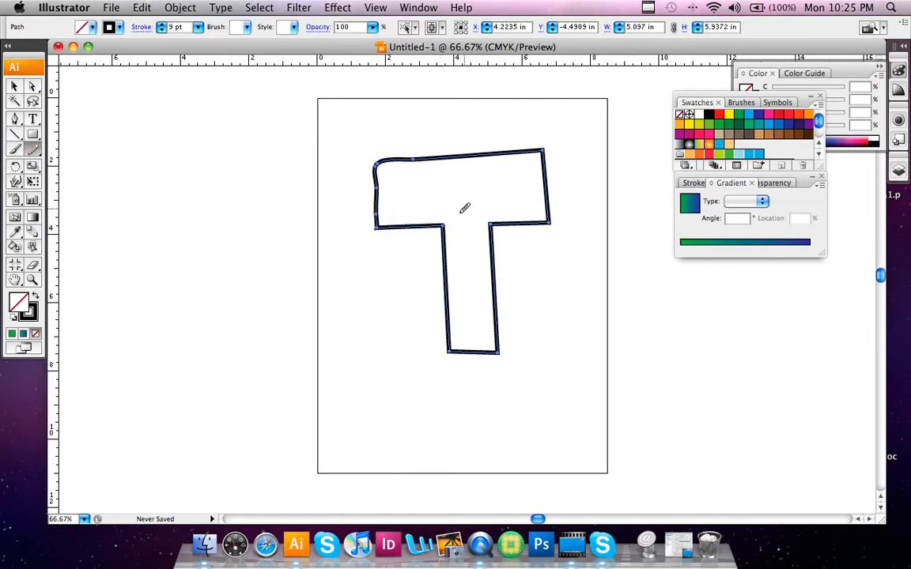
pyautogui.moveTo(381, 221)
pyautogui.mouseDown()
pyautogui.moveTo(400, 203)
pyautogui.moveTo(465, 203)
pyautogui.moveTo(483, 226)
pyautogui.mouseUp()
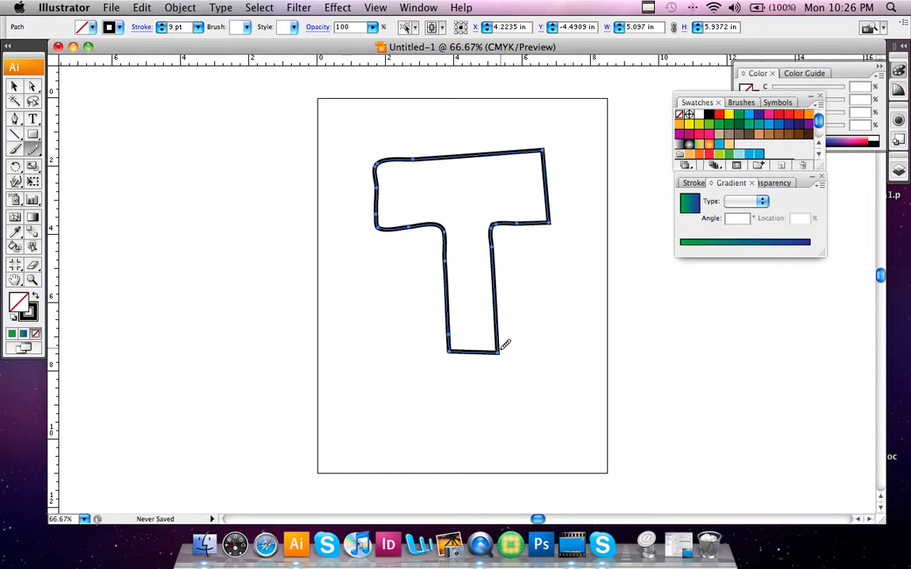
pyautogui.moveTo(501, 348)
pyautogui.mouseDown()
pyautogui.moveTo(448, 351)
pyautogui.moveTo(466, 322)
pyautogui.mouseUp()
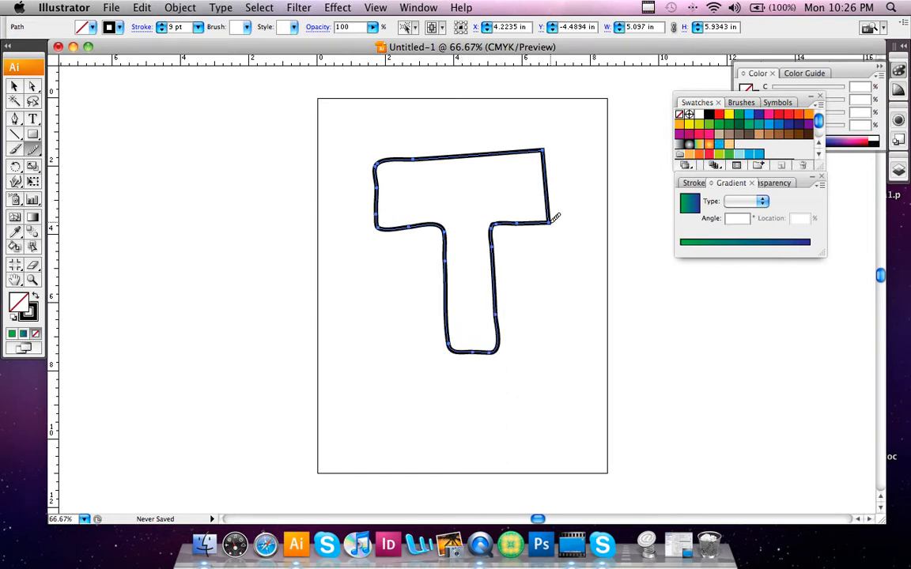
pyautogui.moveTo(551, 219); pyautogui.dragTo(535, 197)
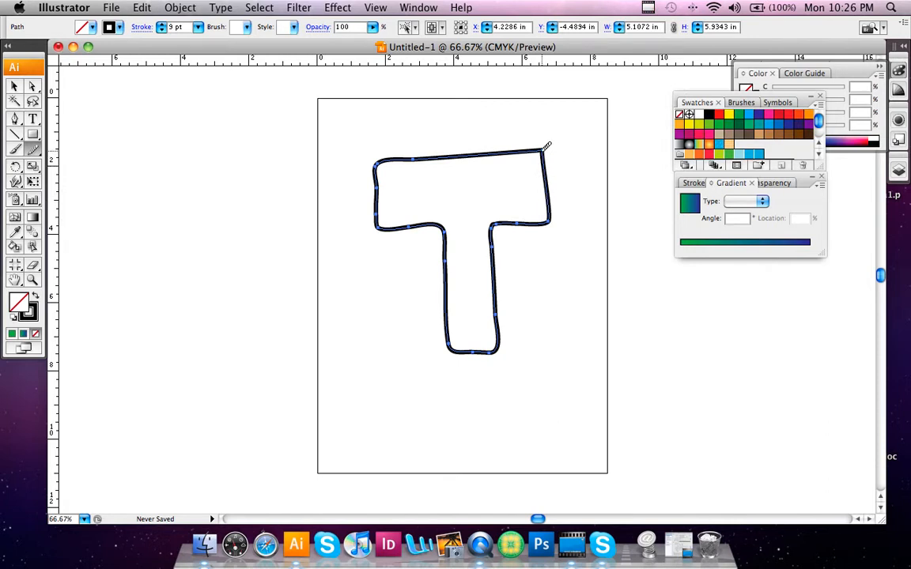
pyautogui.moveTo(550, 142); pyautogui.dragTo(551, 144)
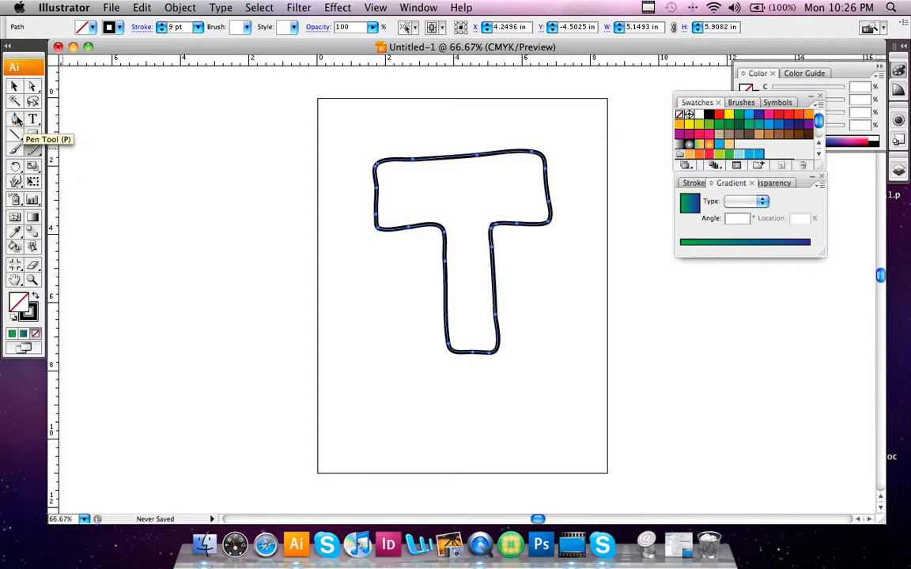
# Reshape the T's left arm by moving its lower-left and left-edge anchor points outward and adjusting the direction handle near its upper-left corner
pyautogui.click(32, 87)
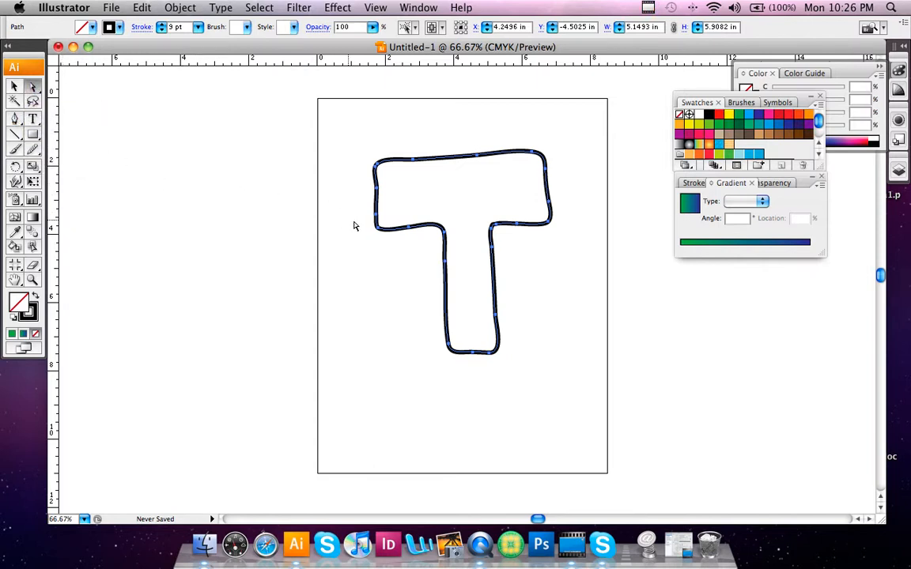
pyautogui.moveTo(379, 231); pyautogui.dragTo(346, 257)
pyautogui.click(370, 250)
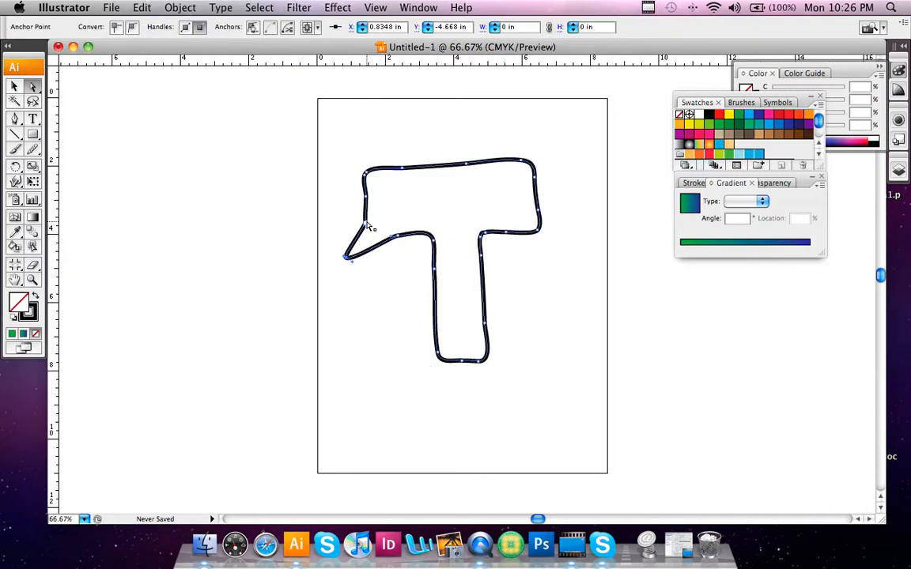
pyautogui.moveTo(366, 225); pyautogui.dragTo(345, 151)
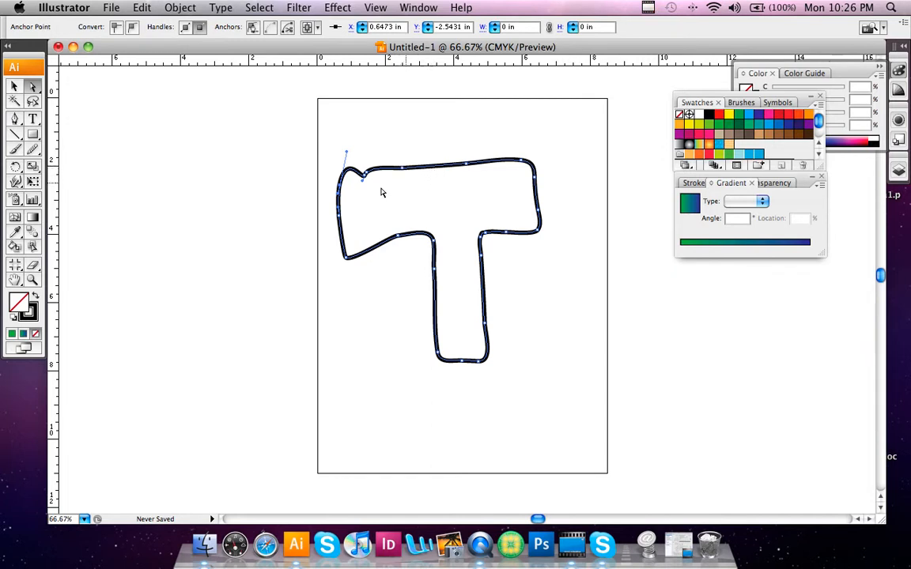
# Draw an open curve about 1.6 in wide and 2.9 in high to the left of the artboard with the Pencil tool
pyautogui.click(32, 150)
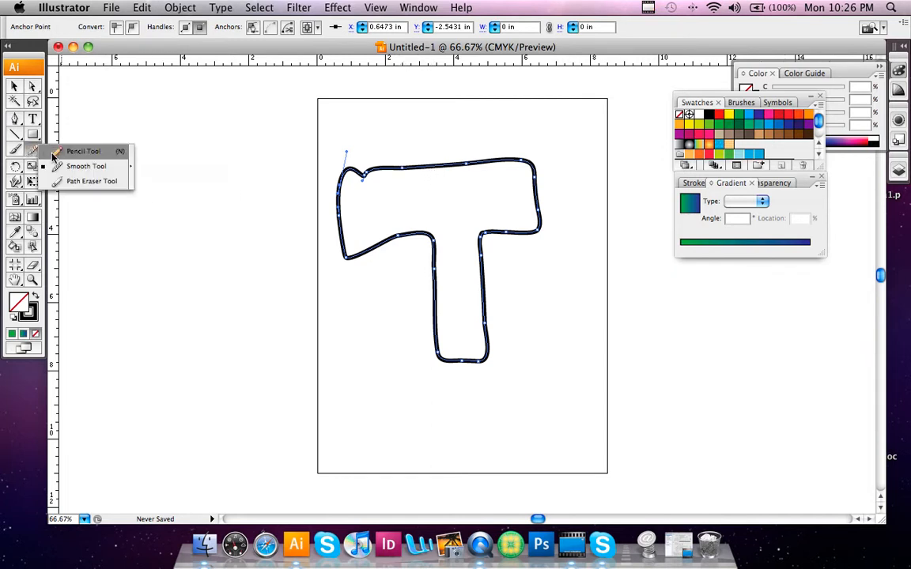
pyautogui.click(59, 155)
pyautogui.moveTo(180, 152); pyautogui.dragTo(235, 250)
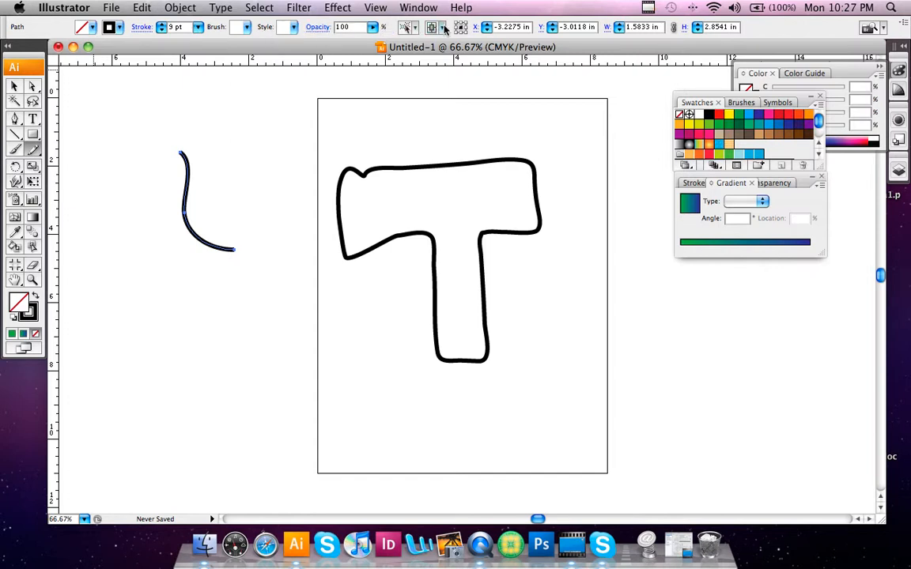
# Try several calligraphic brushes and the thick rough art brush on the open curve, and apply the thin rough art brush
pyautogui.click(247, 29)
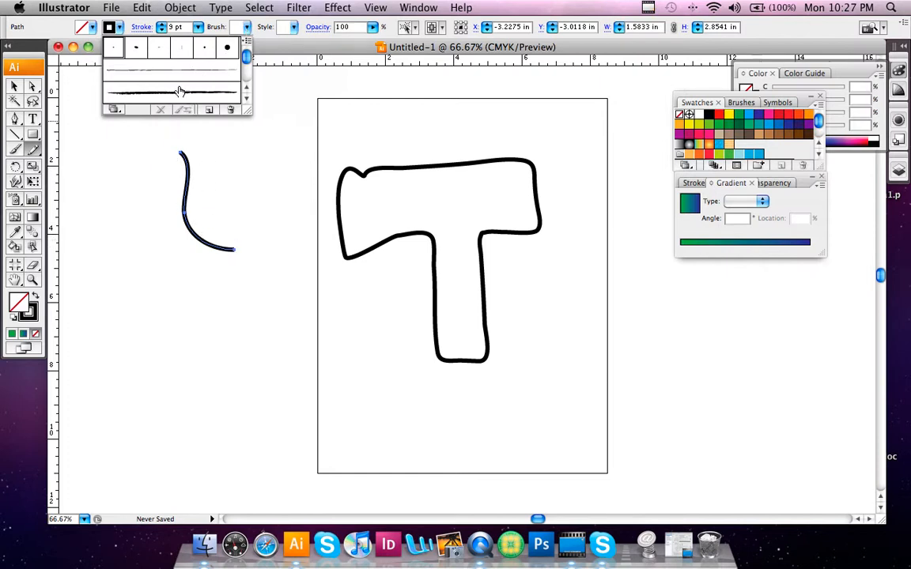
pyautogui.click(158, 47)
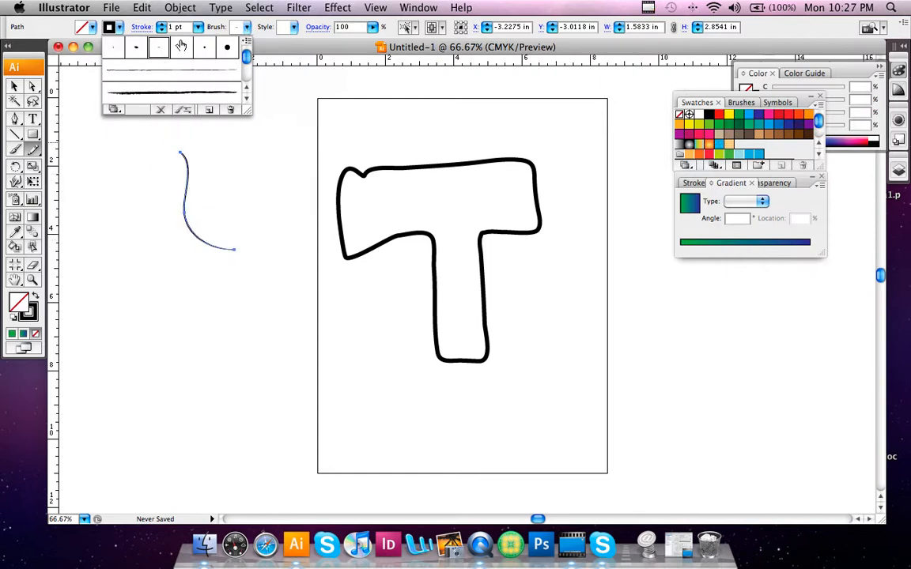
pyautogui.click(182, 49)
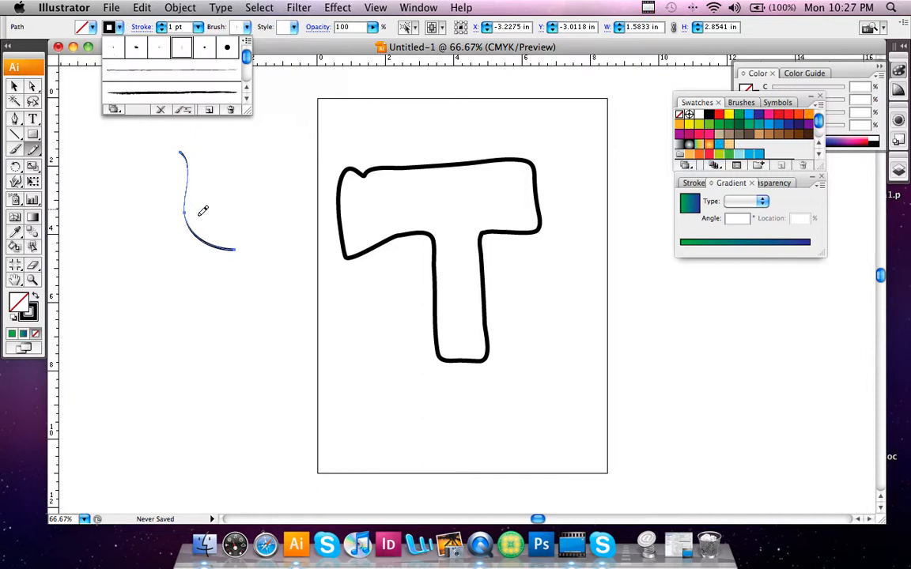
pyautogui.click(204, 49)
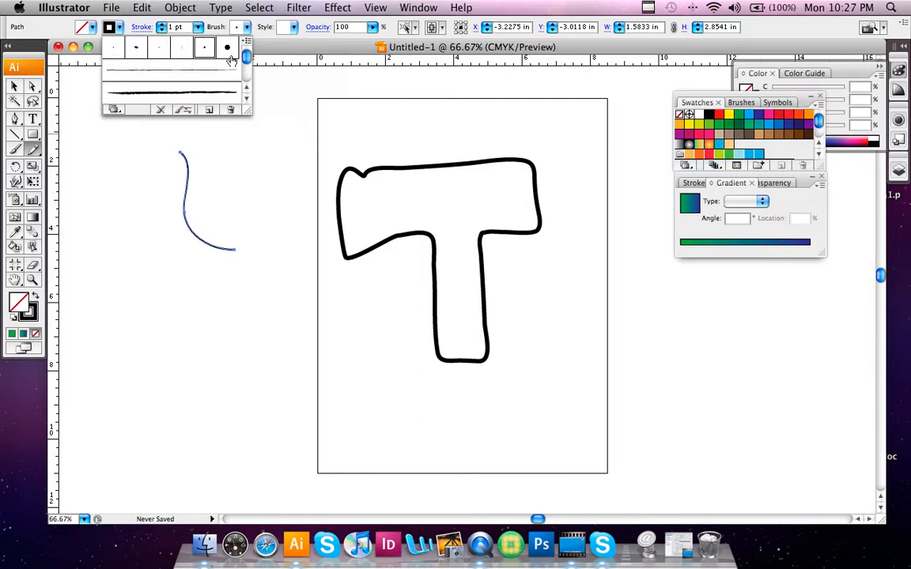
pyautogui.click(227, 49)
pyautogui.click(215, 92)
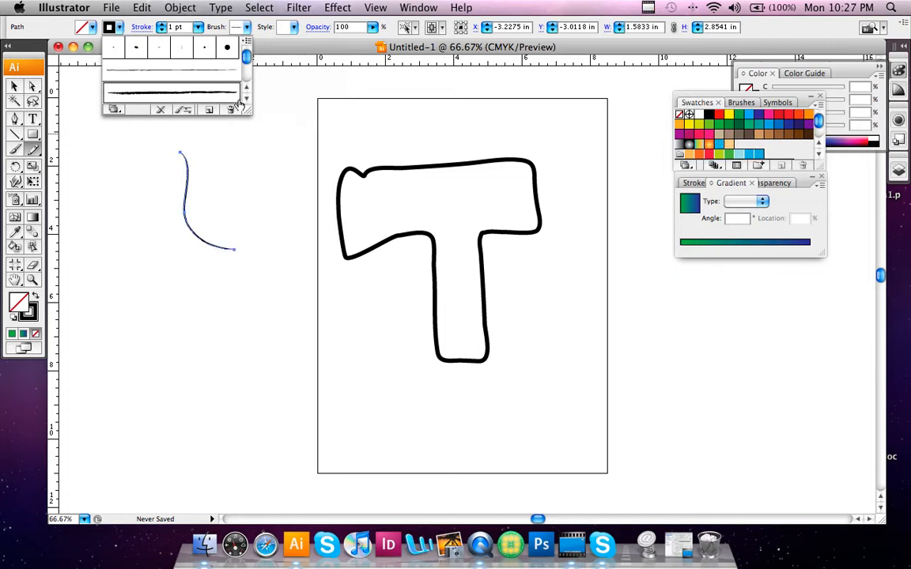
pyautogui.click(247, 99)
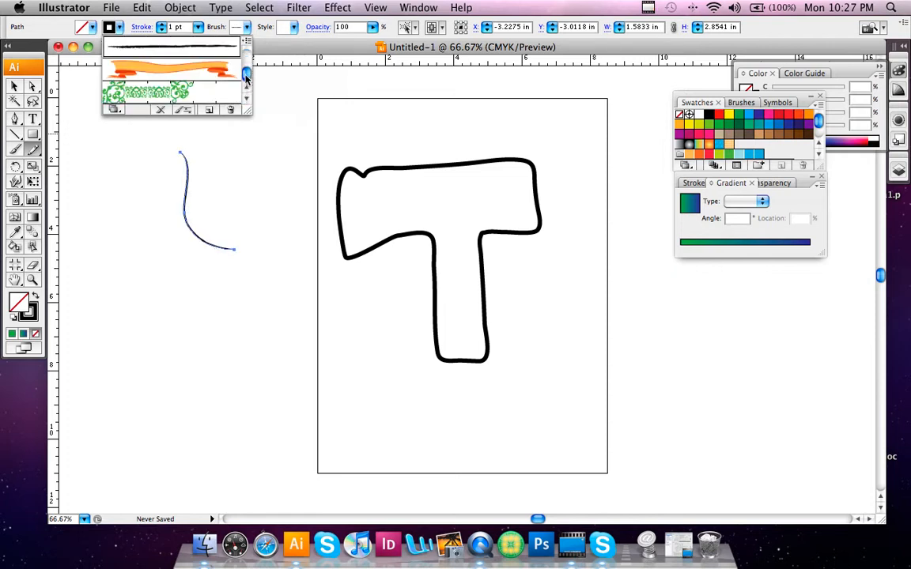
pyautogui.moveTo(246, 73); pyautogui.dragTo(246, 59)
pyautogui.click(221, 76)
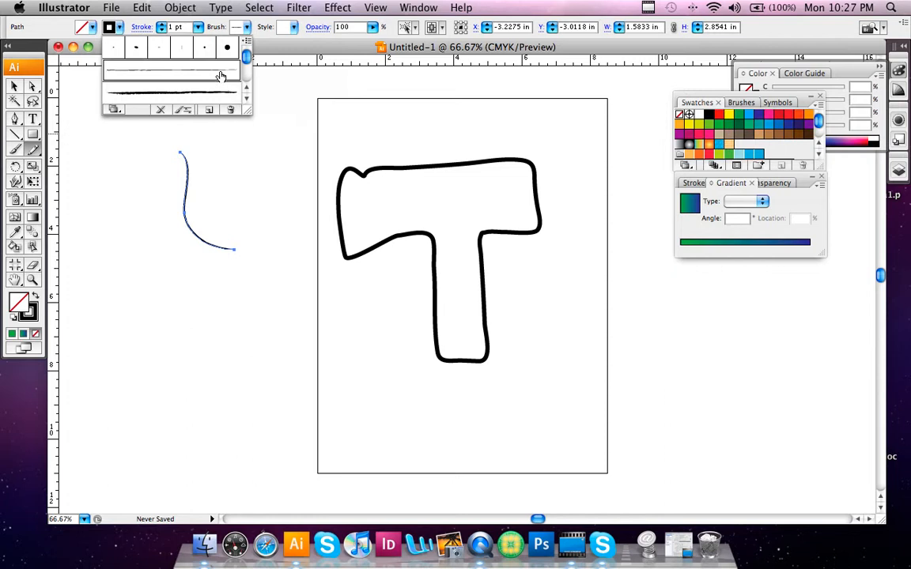
# Set the open curve's stroke weight to 21 pt with the thin rough art brush applied
pyautogui.click(163, 28)
pyautogui.click(164, 27)
pyautogui.click(164, 28)
pyautogui.click(164, 28)
pyautogui.click(164, 28)
pyautogui.click(164, 27)
pyautogui.click(164, 28)
pyautogui.click(164, 28)
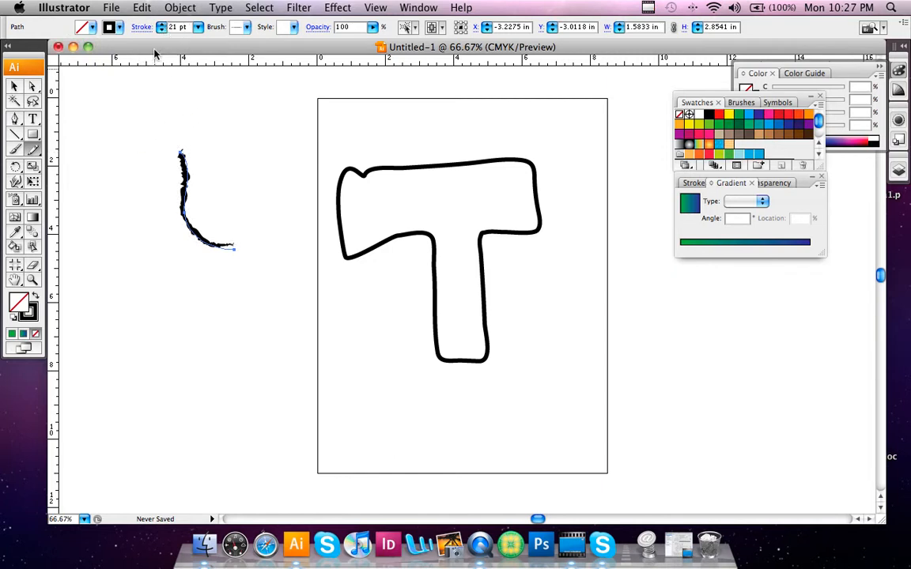
# Try the first four calligraphic brushes on the open curve, and apply the largest round one
pyautogui.click(246, 29)
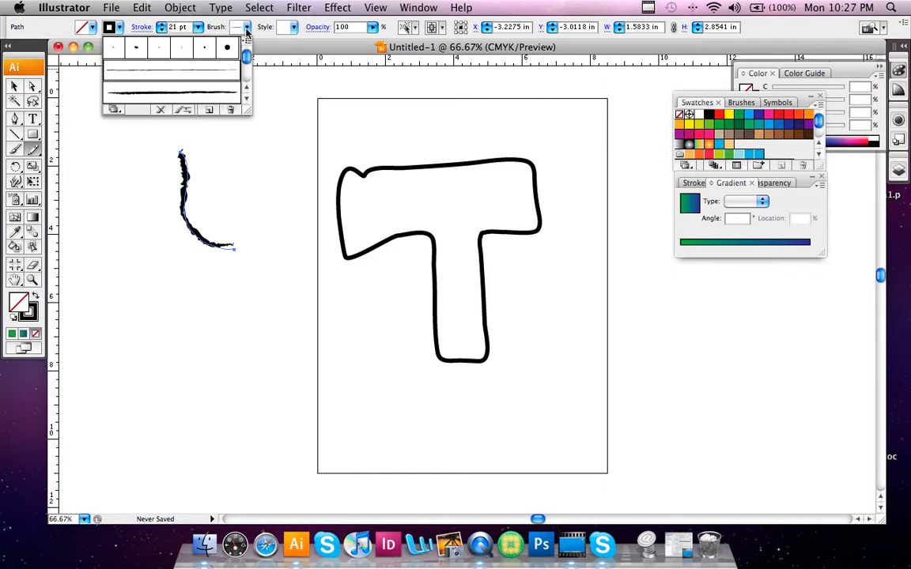
pyautogui.click(182, 49)
pyautogui.click(159, 48)
pyautogui.click(136, 48)
pyautogui.click(113, 47)
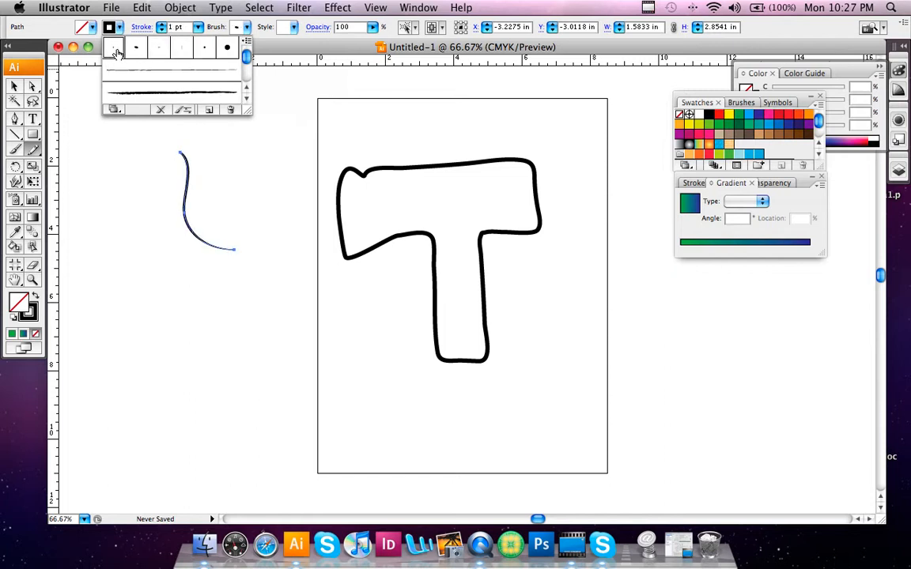
pyautogui.click(227, 48)
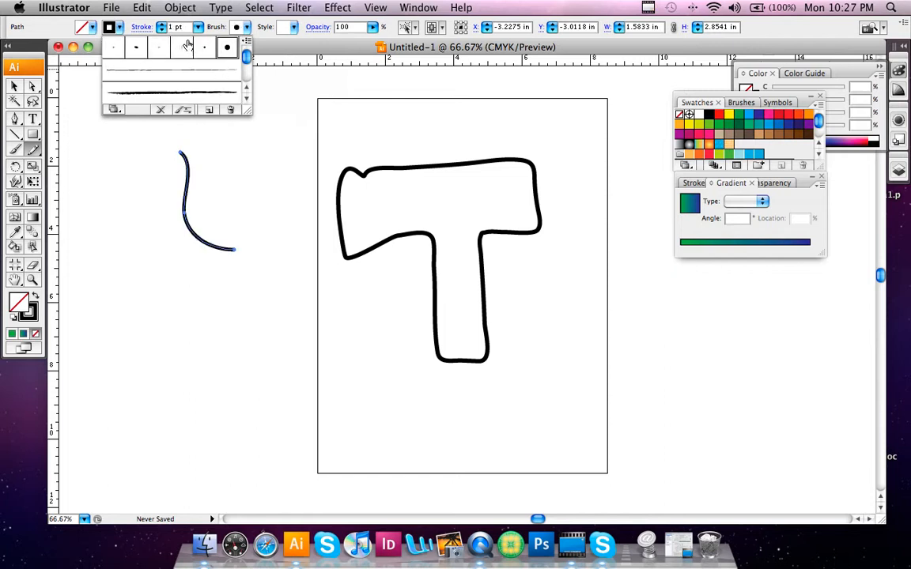
# Set the stroke weight of the curve with the large round brush to 7 pt
pyautogui.click(163, 26)
pyautogui.click(162, 27)
pyautogui.click(162, 26)
pyautogui.click(162, 26)
pyautogui.click(162, 26)
pyautogui.click(162, 26)
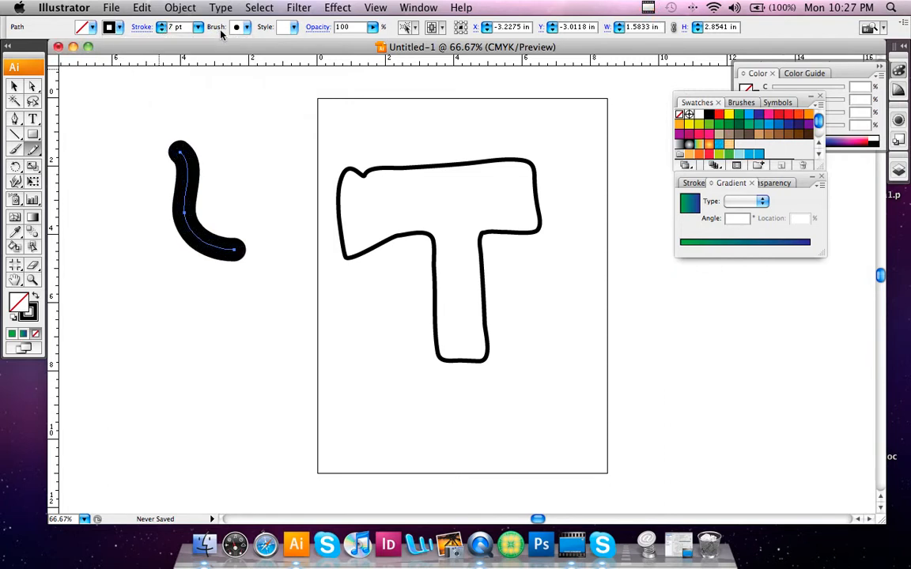
# Try the fourth calligraphic brush on the curve with a 10 pt stroke, and apply the second, oval calligraphic brush
pyautogui.click(246, 29)
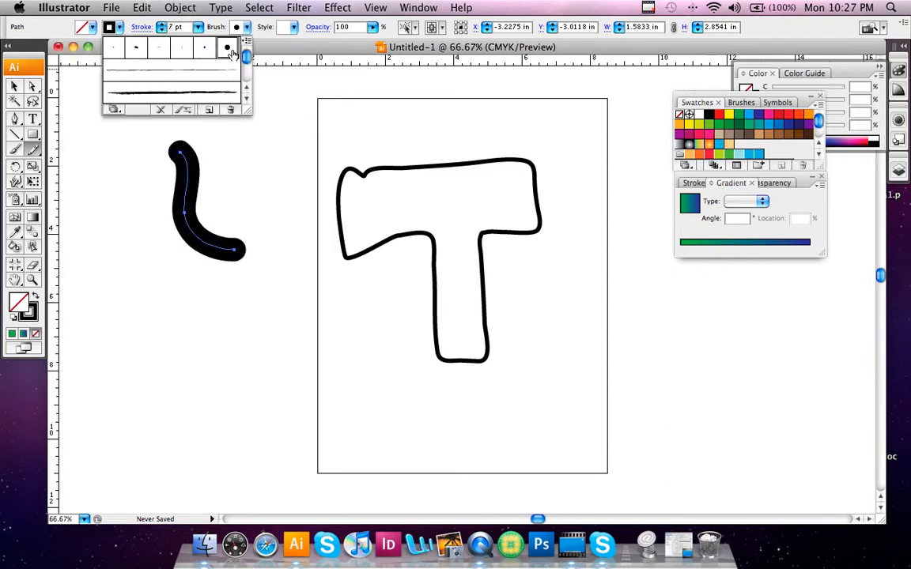
pyautogui.click(181, 49)
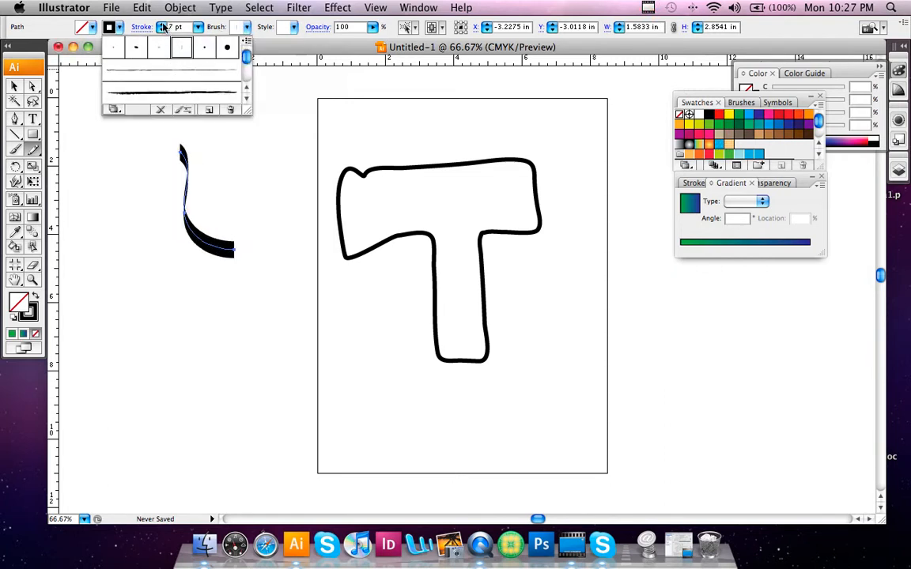
pyautogui.click(162, 27)
pyautogui.click(162, 26)
pyautogui.click(162, 26)
pyautogui.click(245, 28)
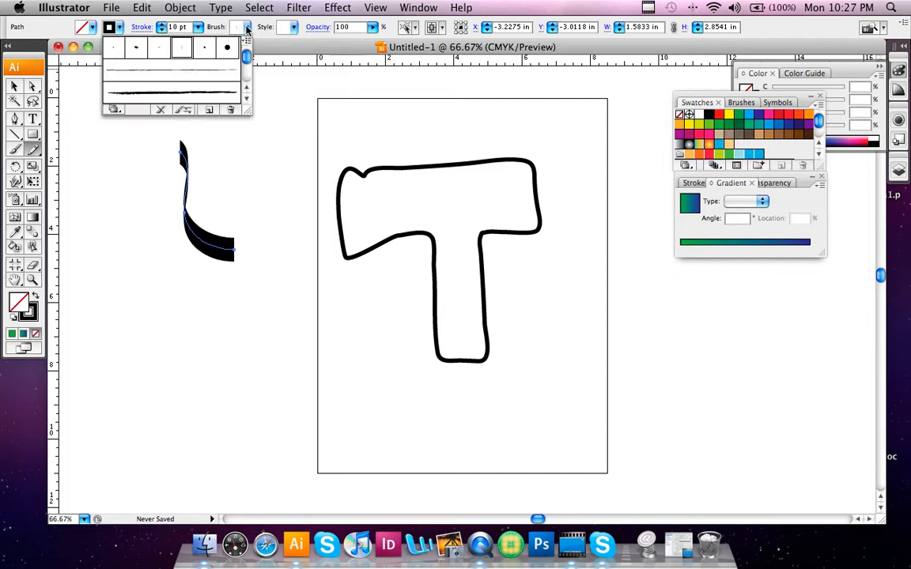
pyautogui.click(136, 49)
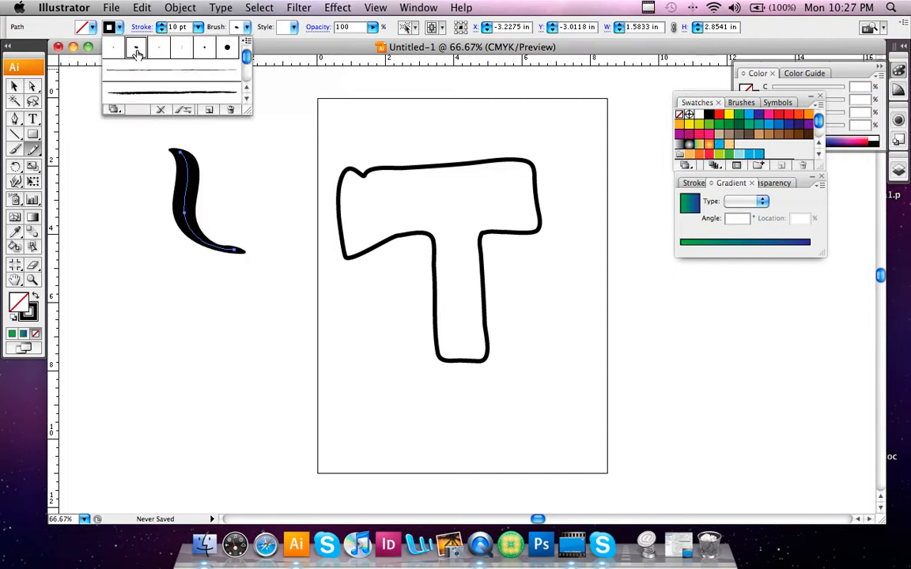